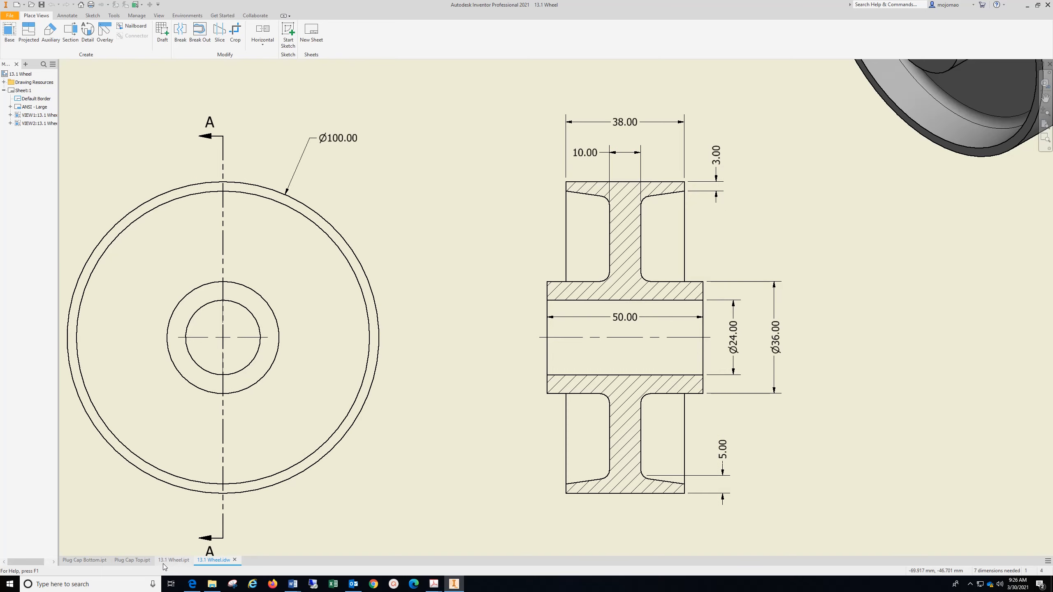
- Bring up the 13.1 Wheel part and create a new metric part from the Standard (mm).ipt template
left_click(144, 560)
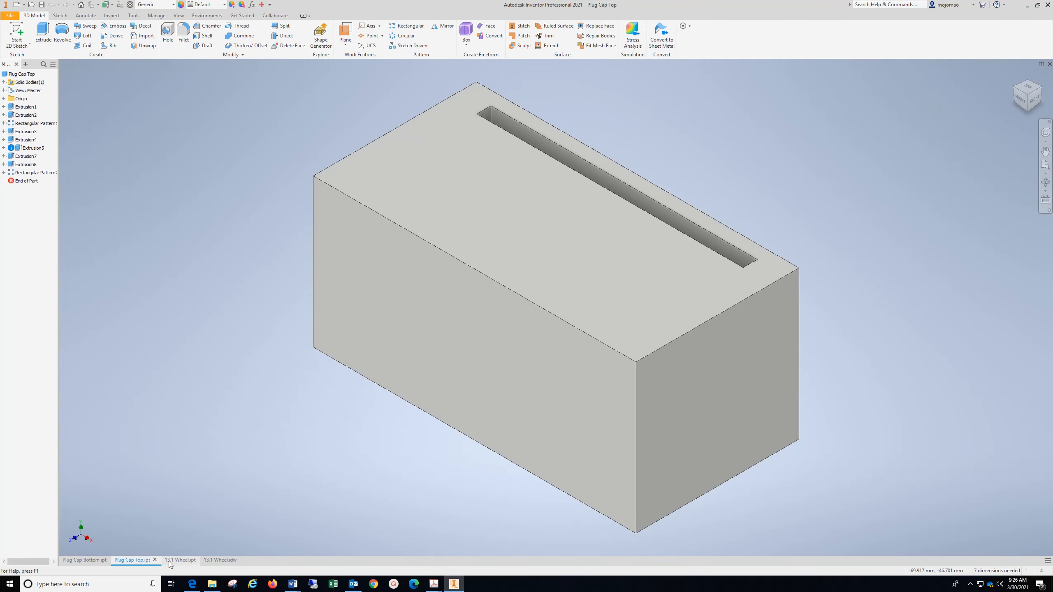
left_click(181, 560)
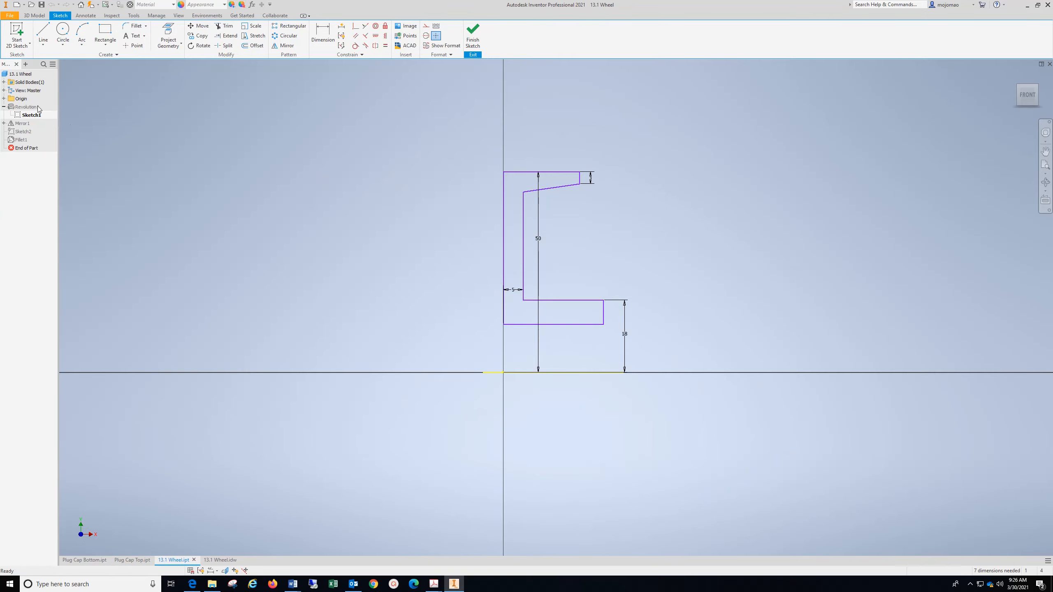
left_click(5, 16)
left_click(22, 48)
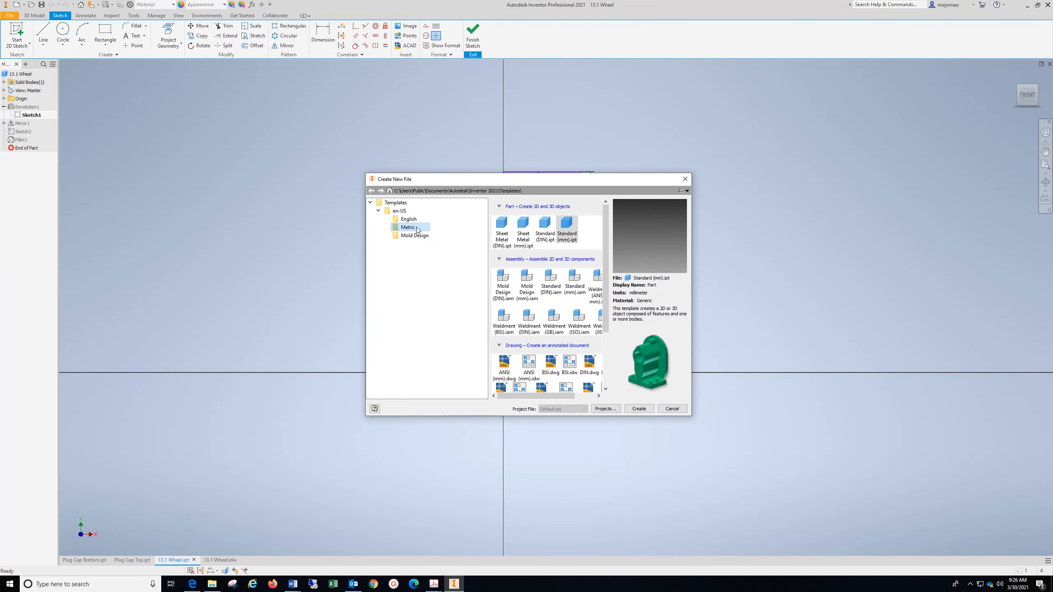
left_click(641, 408)
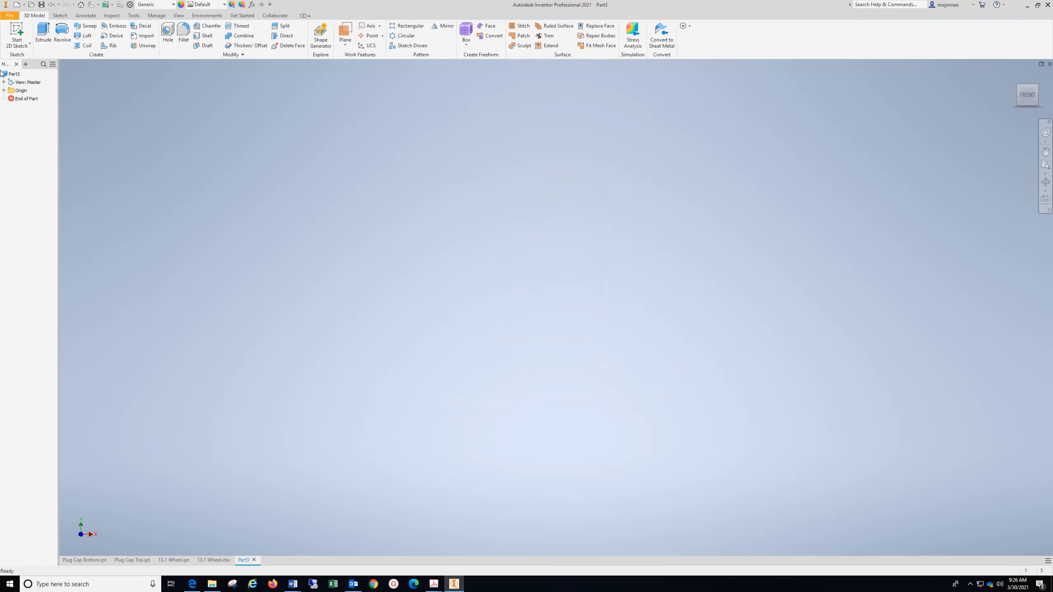
- Start a 2D sketch on the XY plane and paste in the dimensioned half-wheel profile from the 13.1 Wheel part
left_click(16, 34)
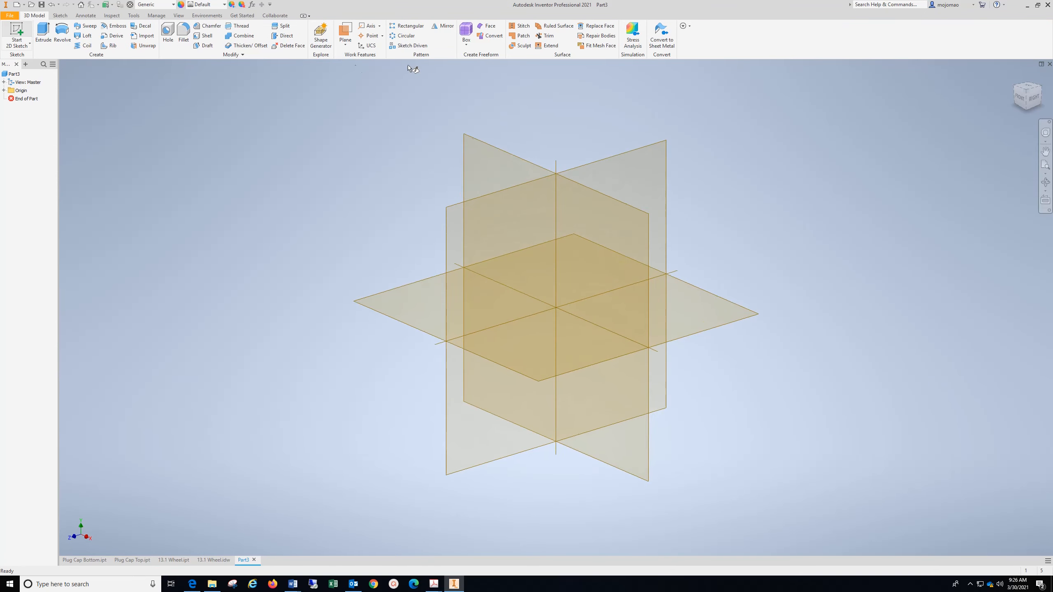
left_click(495, 153)
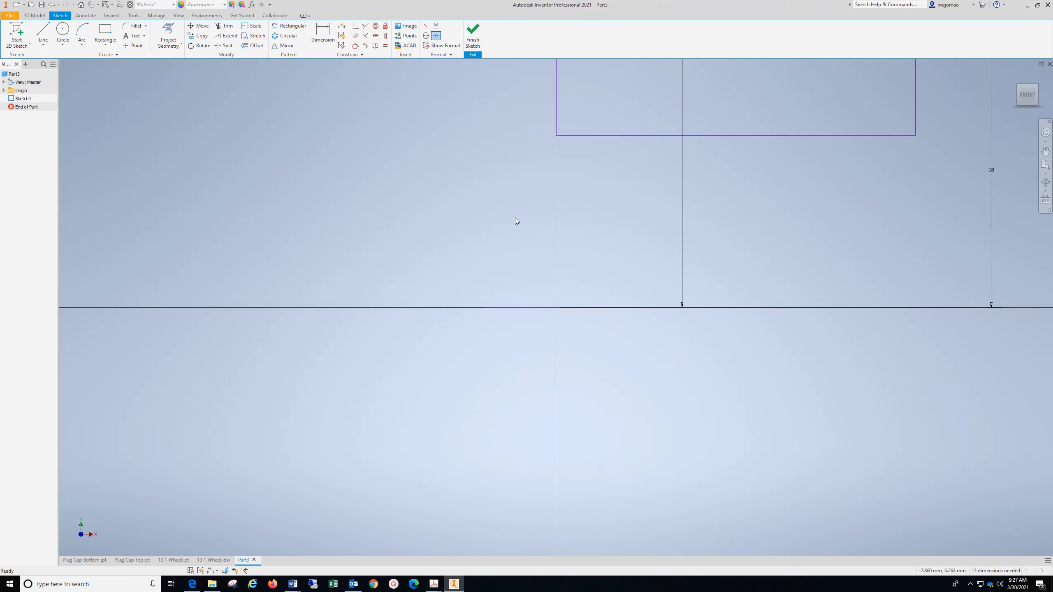
scroll(534, 219, "up", 5)
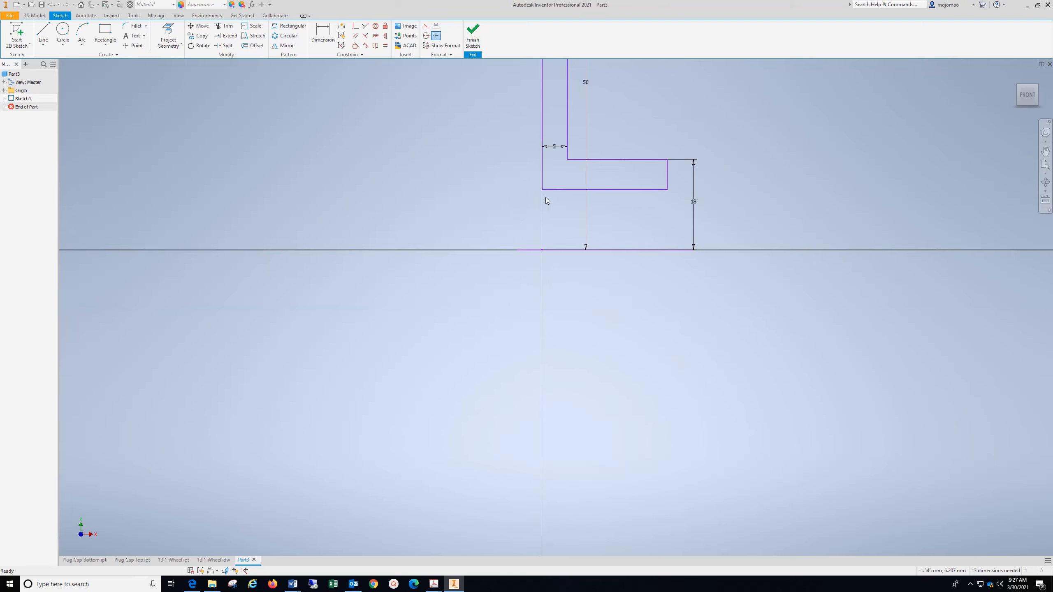
scroll(545, 198, "up", 3)
mouse_move(539, 174)
middle_mouse_down()
mouse_move(448, 248)
mouse_move(364, 268)
middle_mouse_up()
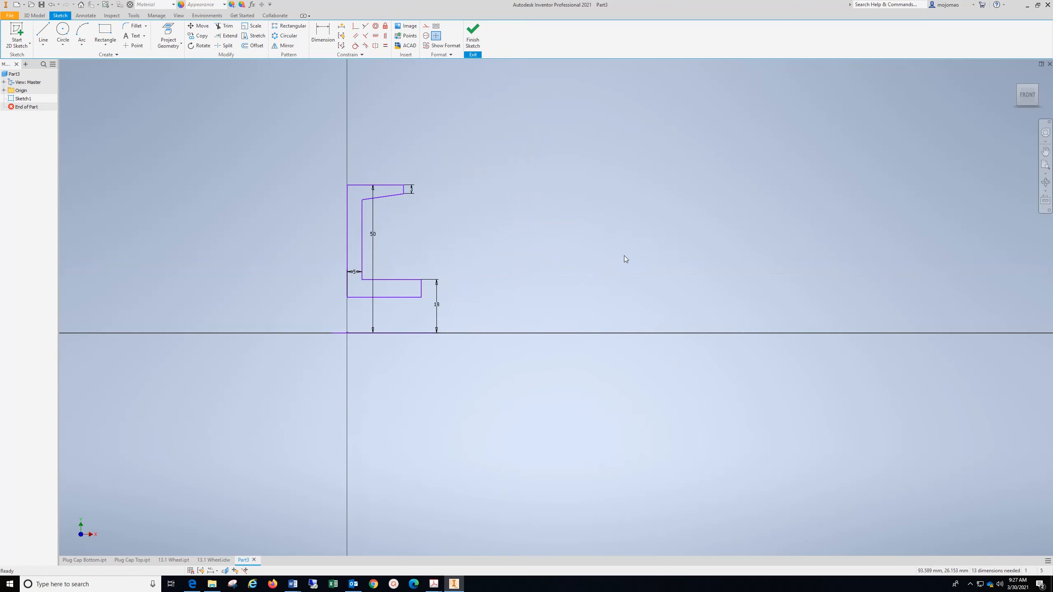
- Draw a horizontal axis line about 61 mm long at Y = 0, to the right of the existing profile
left_click(42, 31)
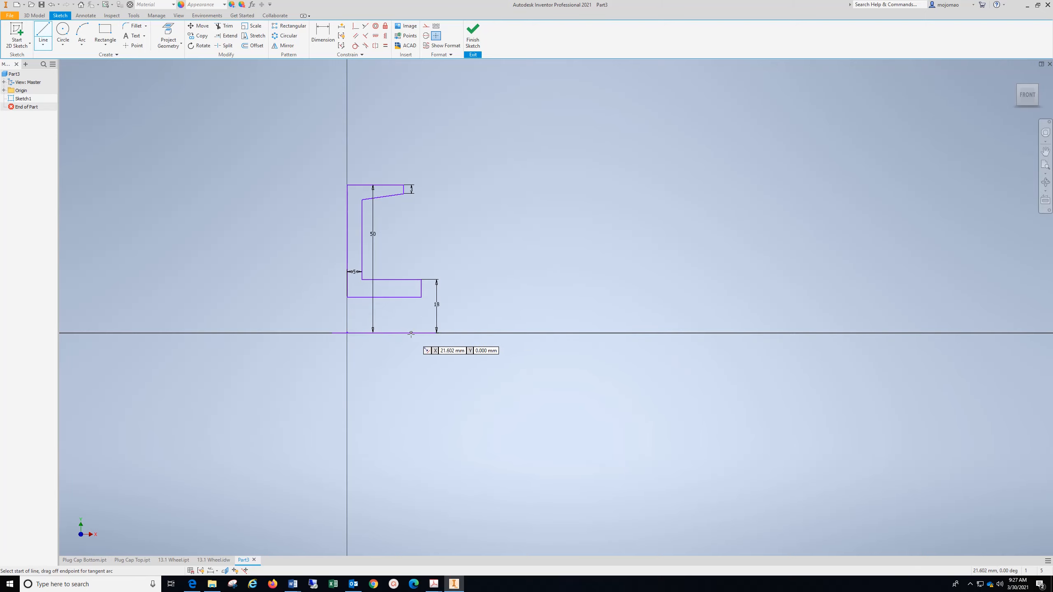
left_click(595, 333)
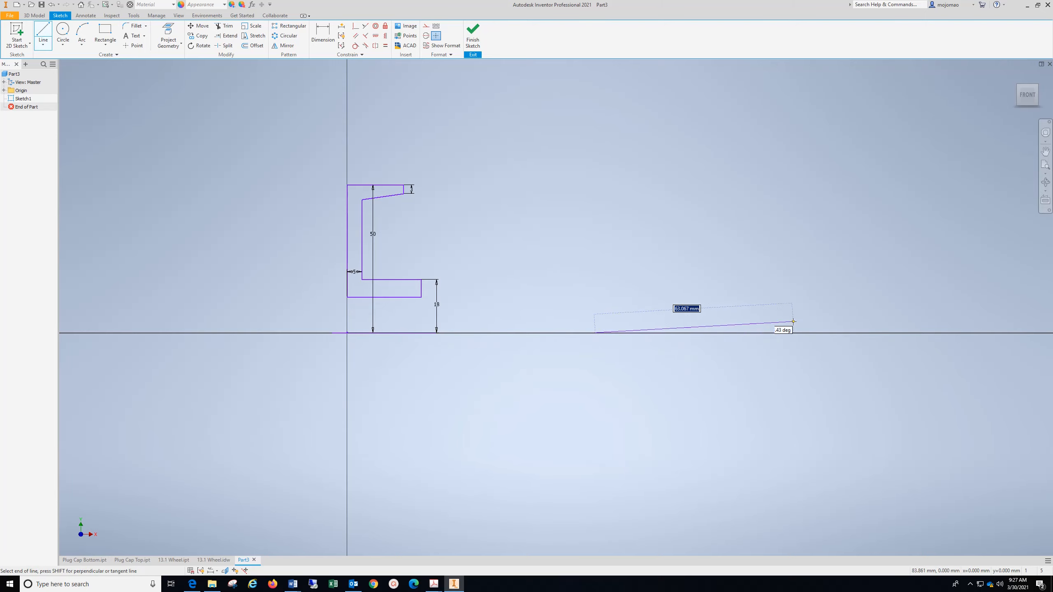
left_click(776, 332)
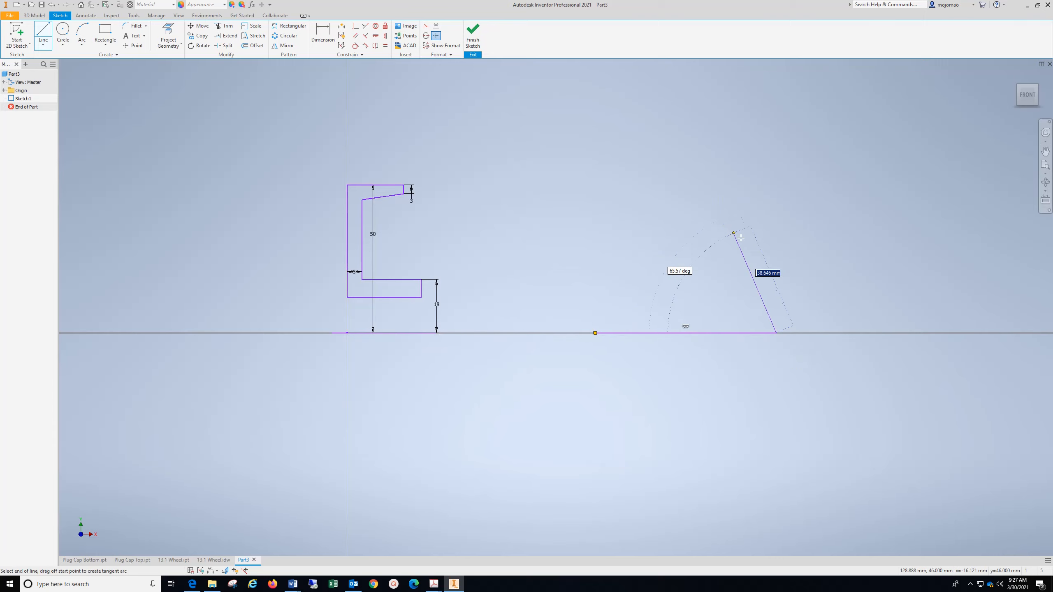
key("Escape")
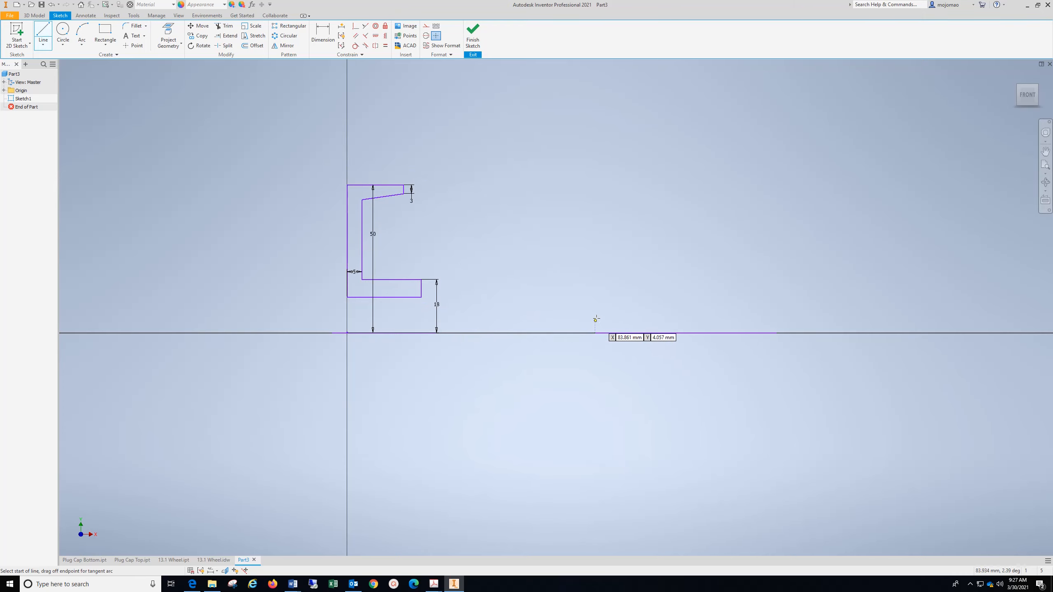
- Sketch a closed C-shaped half-wheel profile above the new axis line, about 37 mm wide and 43 mm high, with a sloped rim underside
left_click(593, 299)
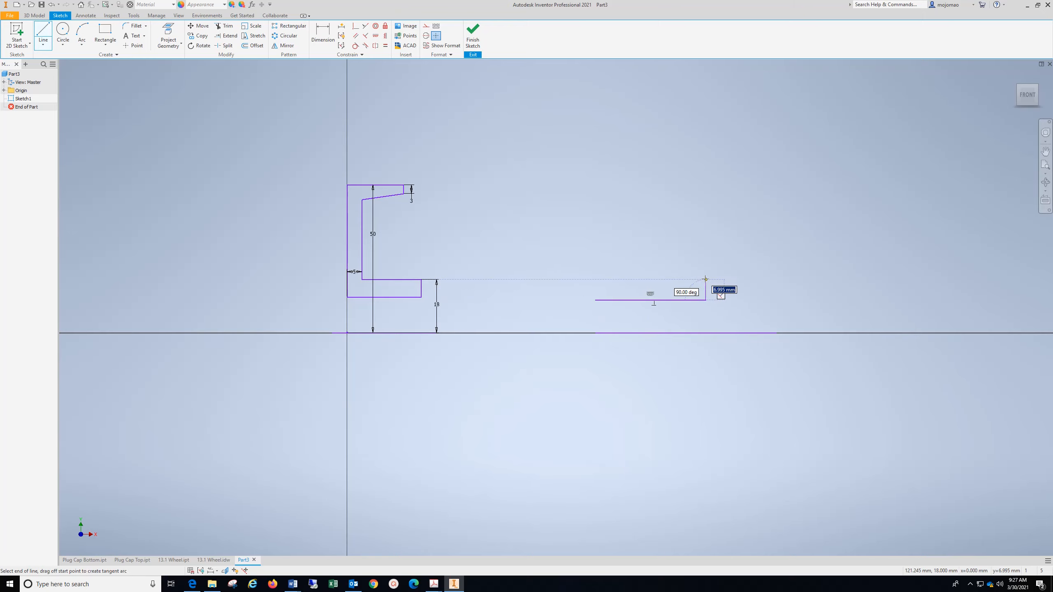
left_click(705, 279)
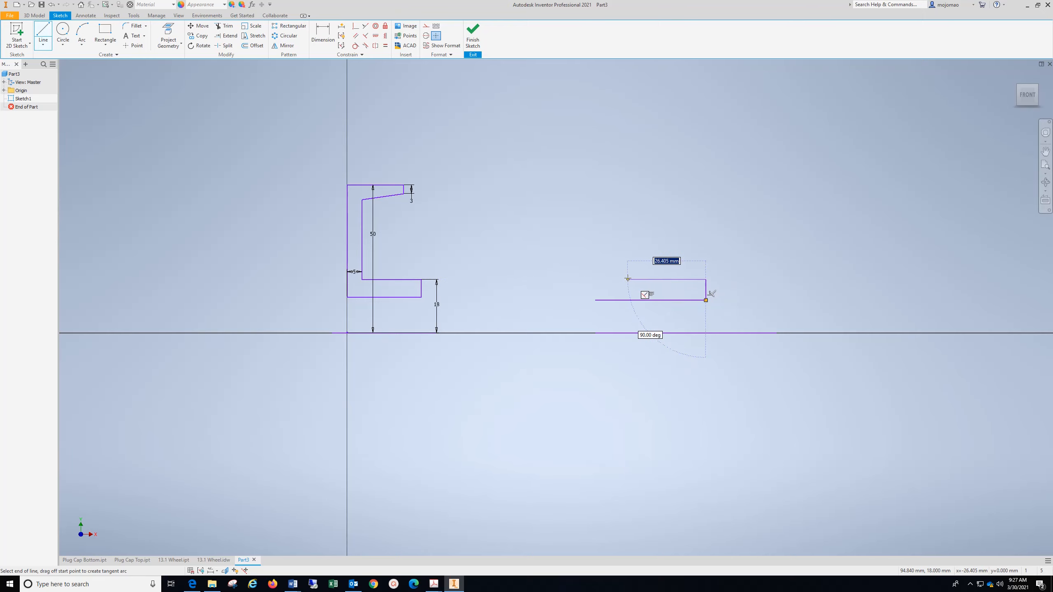
left_click(627, 279)
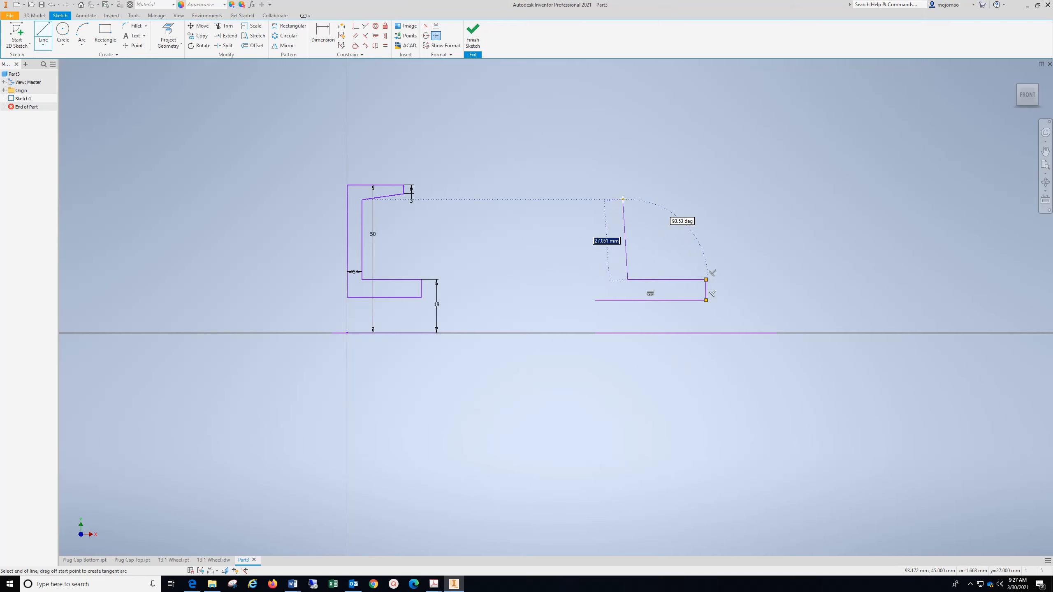
left_click(627, 199)
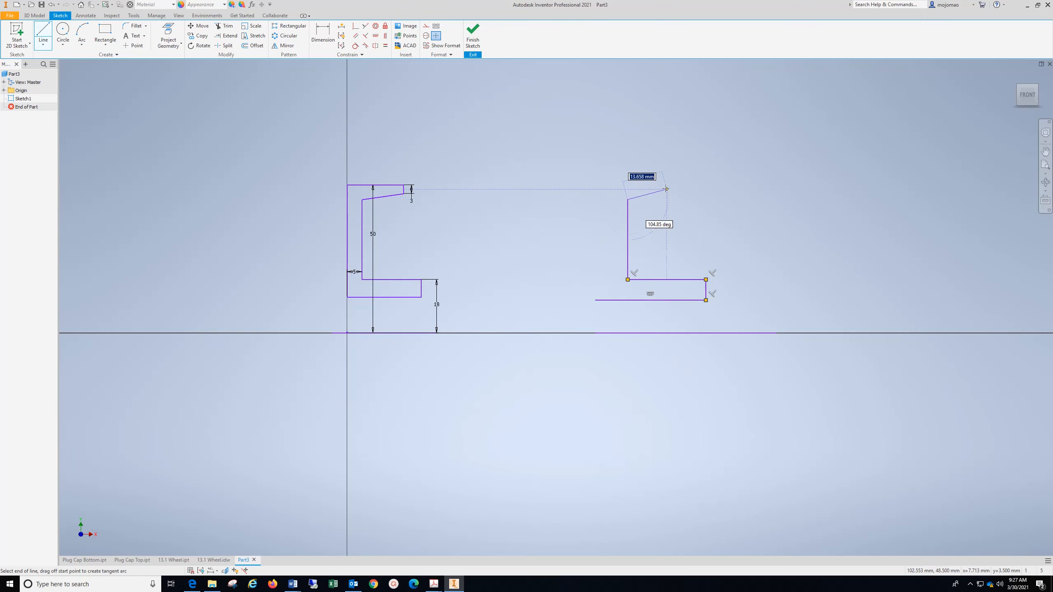
left_click(685, 188)
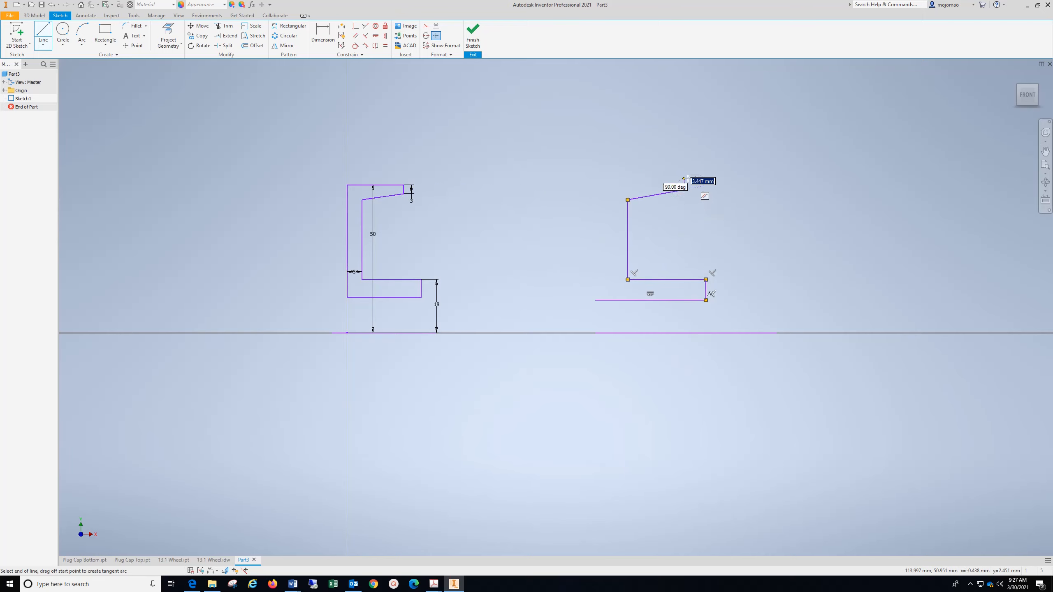
left_click(685, 172)
left_click(595, 172)
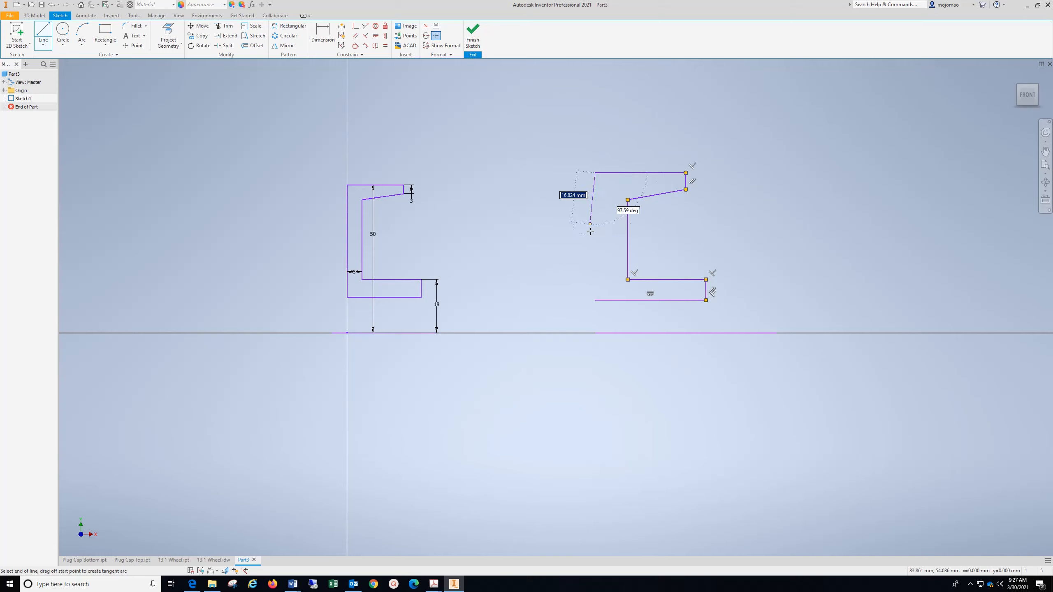
left_click(595, 301)
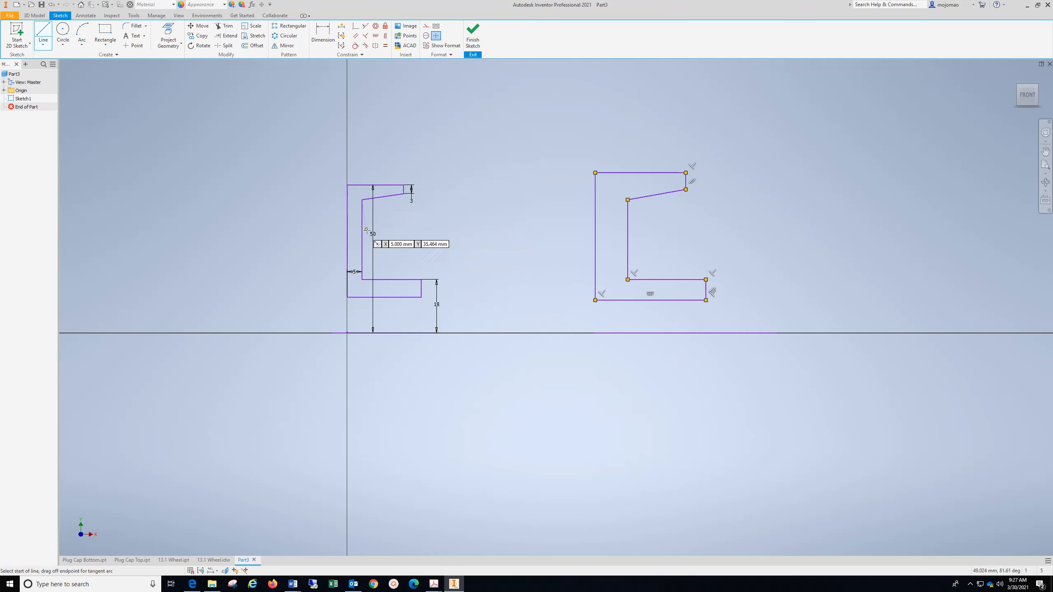
key("Escape")
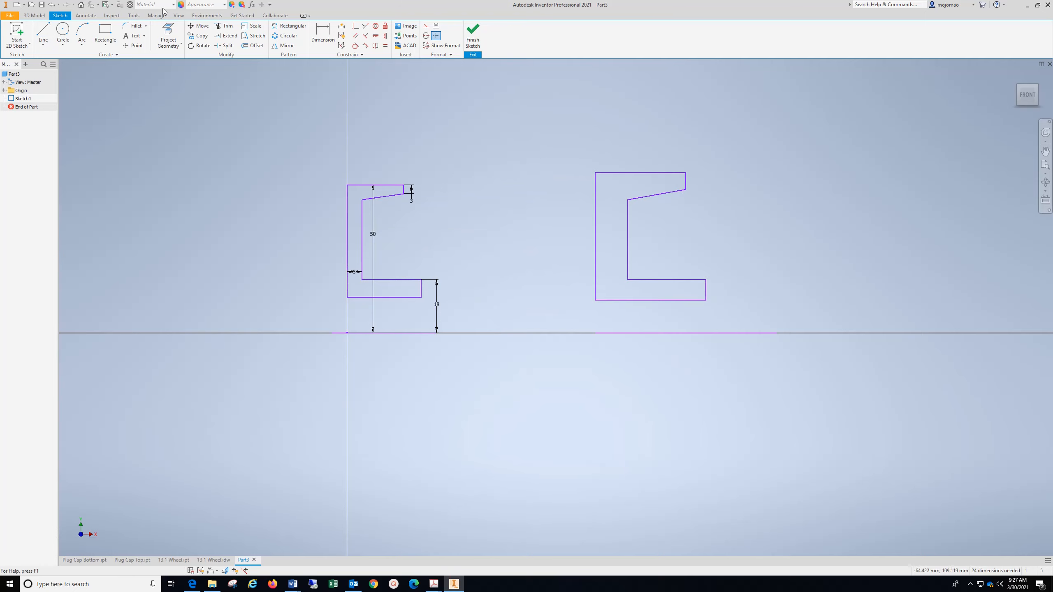
- Dimension the new profile's top rim edge at 50 mm from the axis line
left_click(323, 33)
left_click(638, 333)
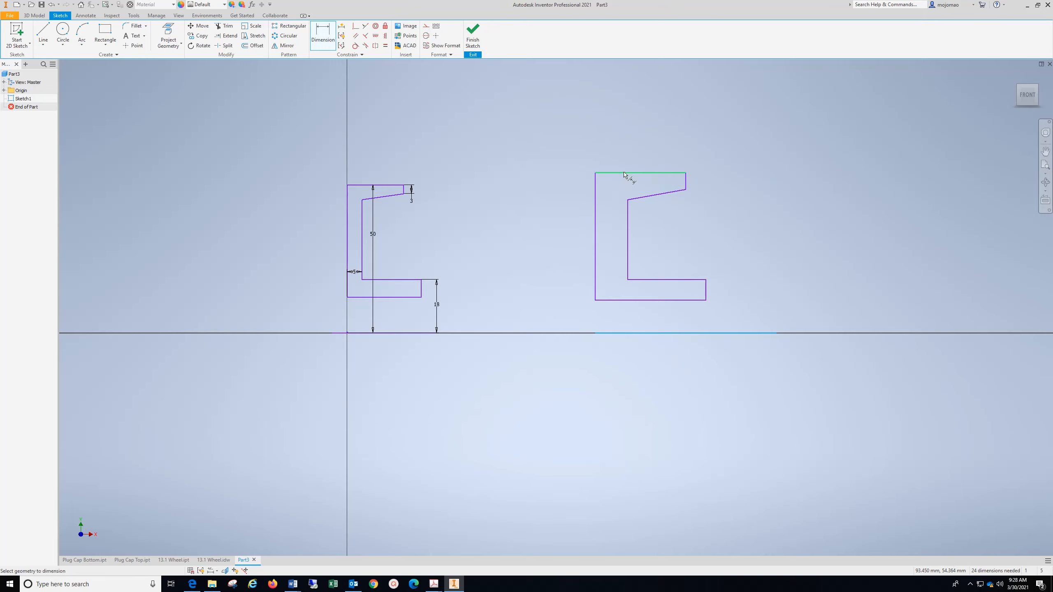
left_click(629, 173)
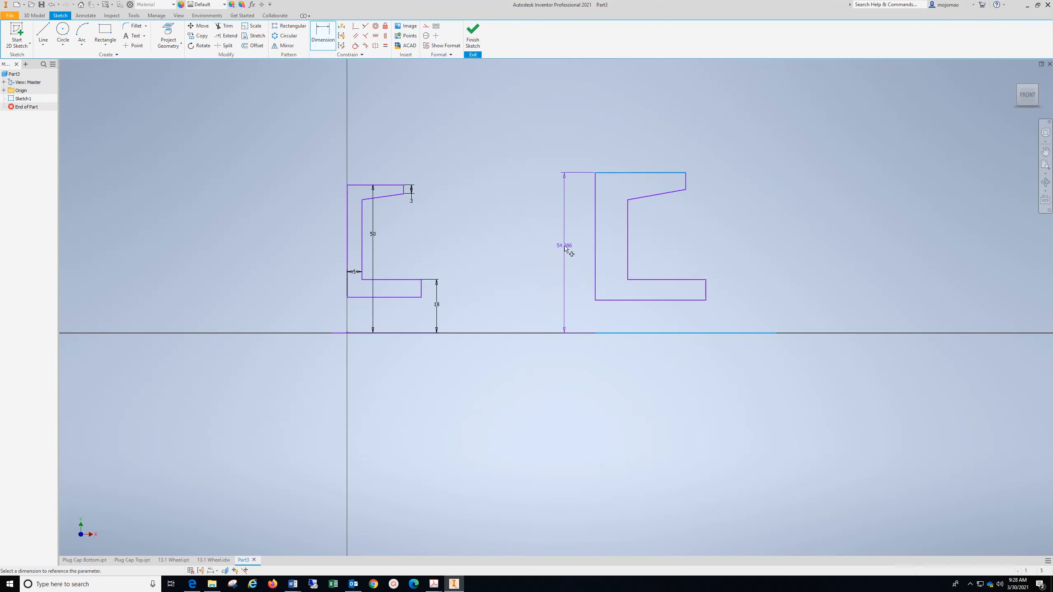
left_click(567, 246)
type("50")
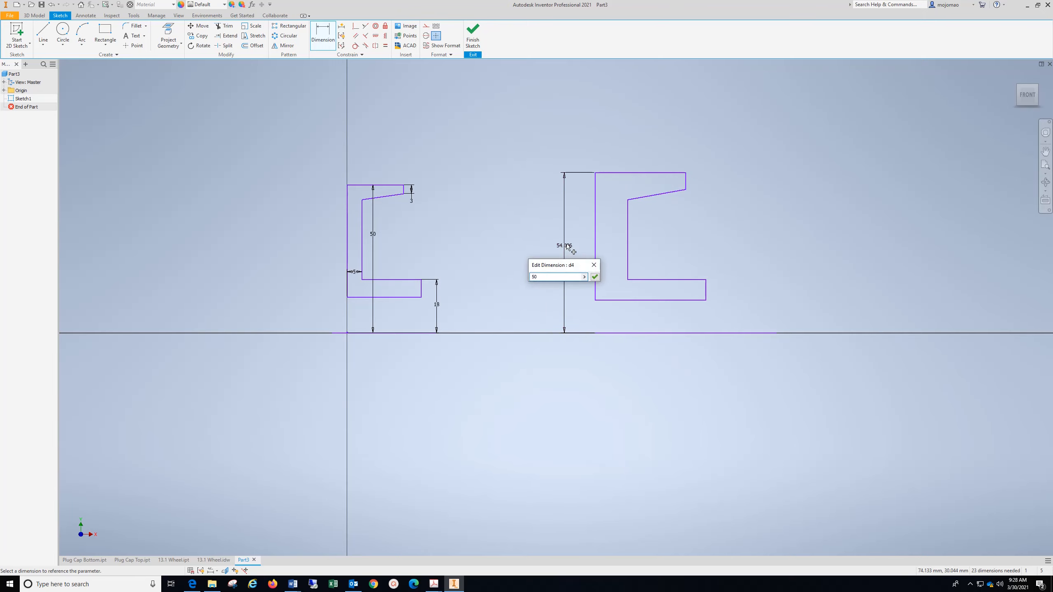
key("Return")
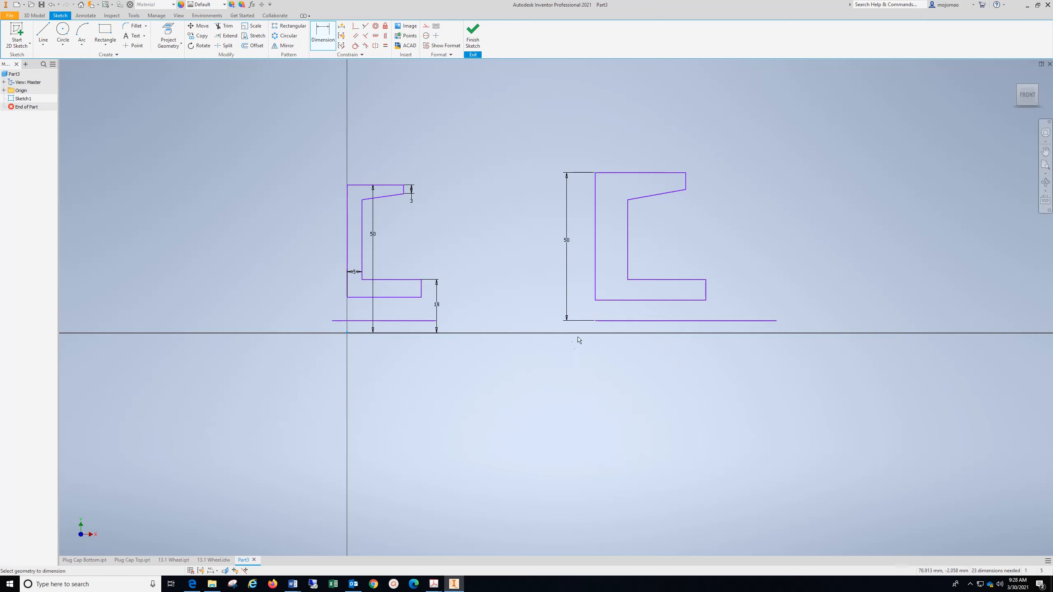
- Lock the new axis line onto the sketch's X axis with a 0 mm dimension
left_click(616, 321)
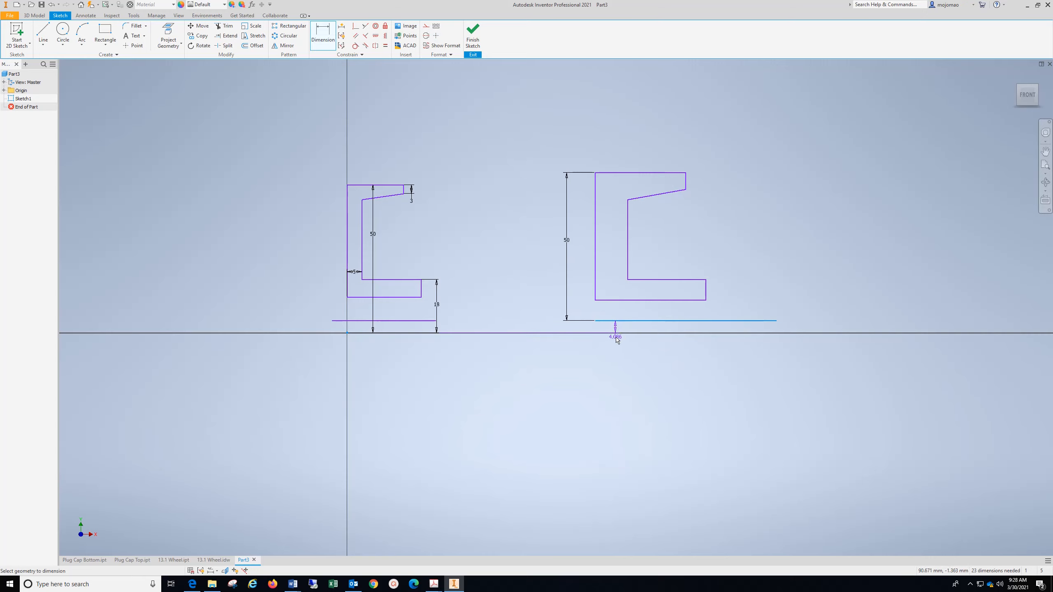
left_click(565, 397)
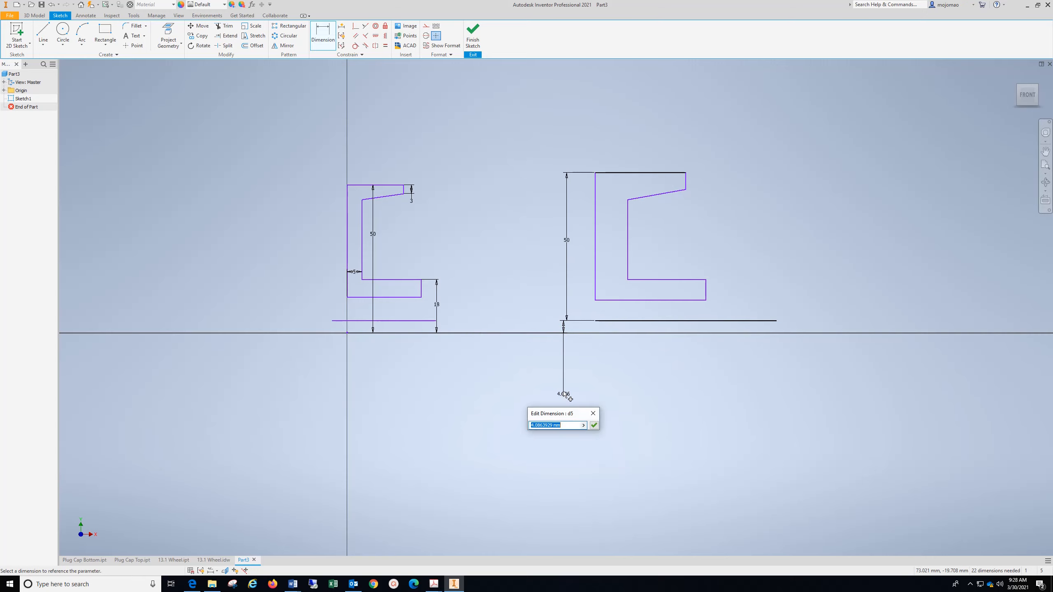
type("0")
key("Return")
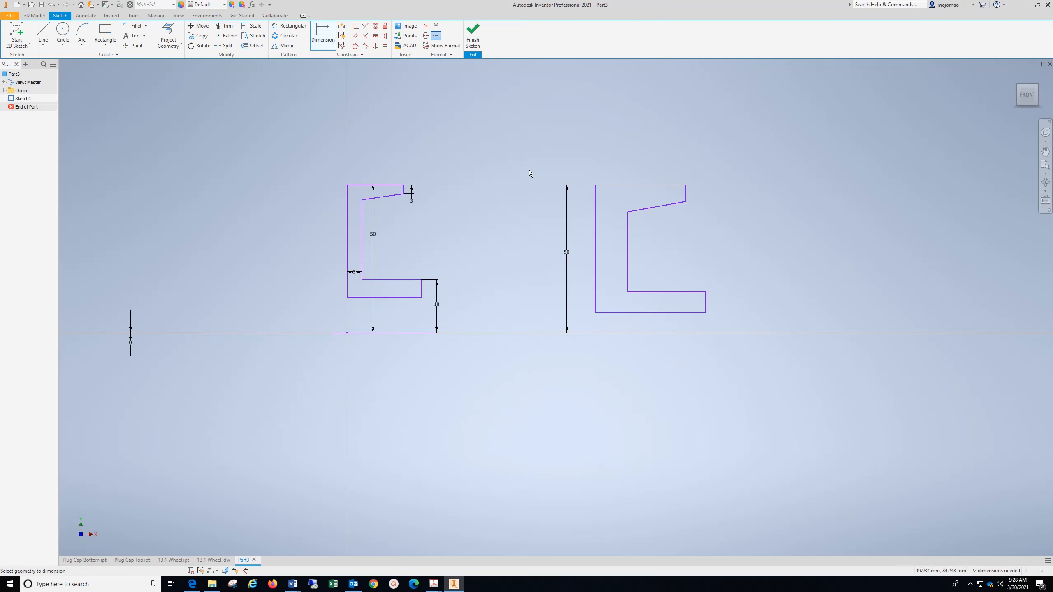
- Dimension the hub's upper edge at 18 mm from the axis line
left_click(666, 333)
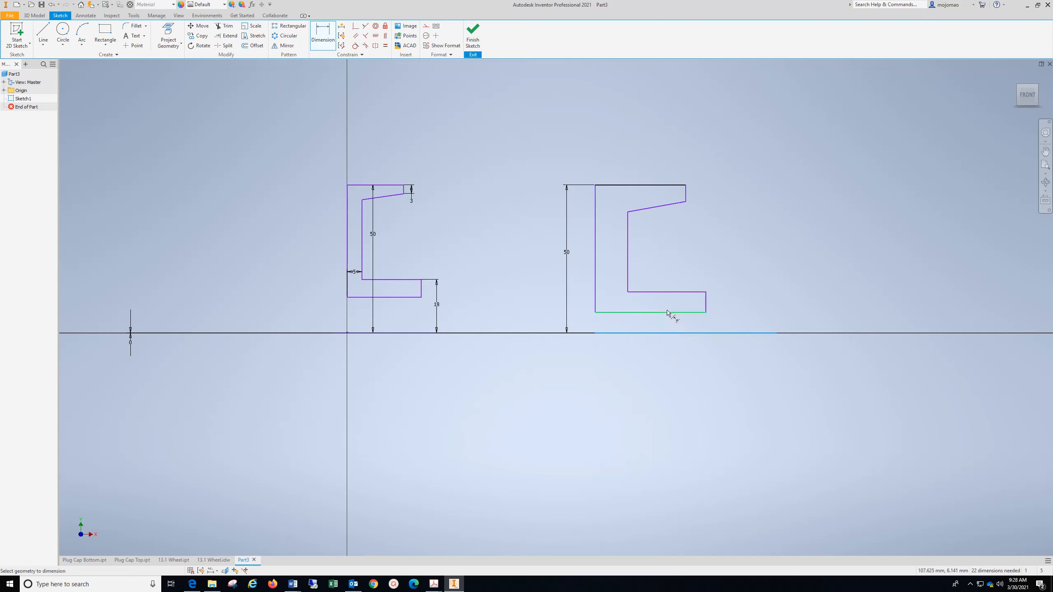
left_click(675, 292)
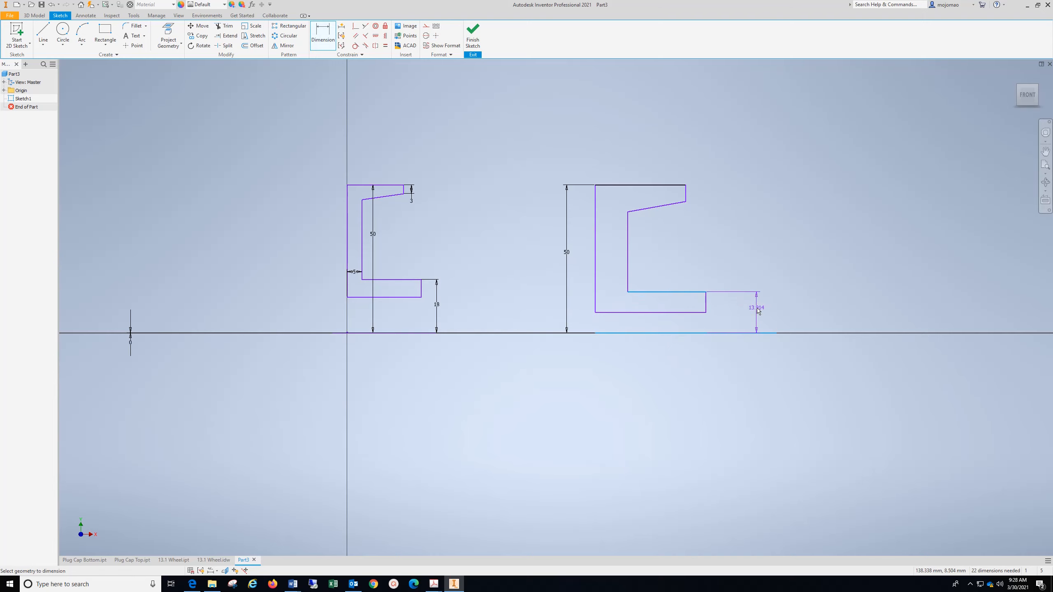
left_click(759, 312)
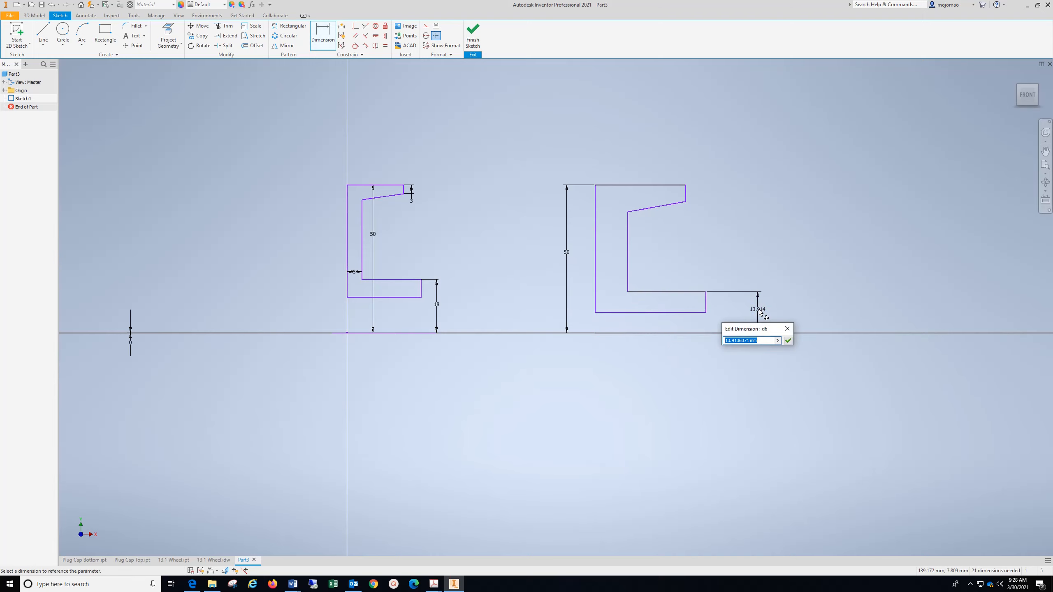
type("18")
key("Return")
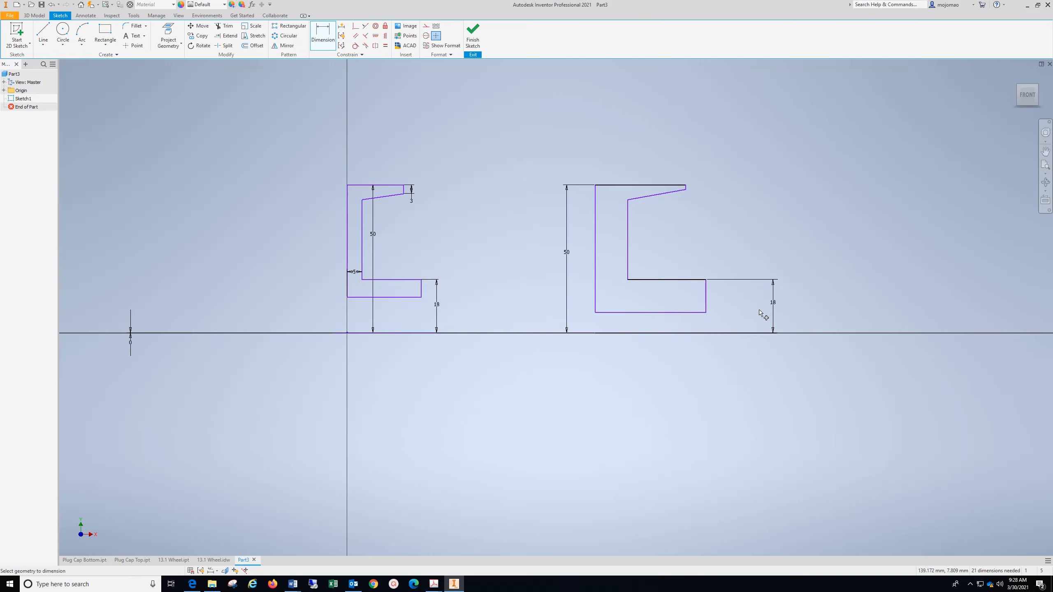
- Set the hub's wall thickness between its lower and upper edges to 5 mm
left_click(699, 312)
left_click(700, 281)
left_click(730, 295)
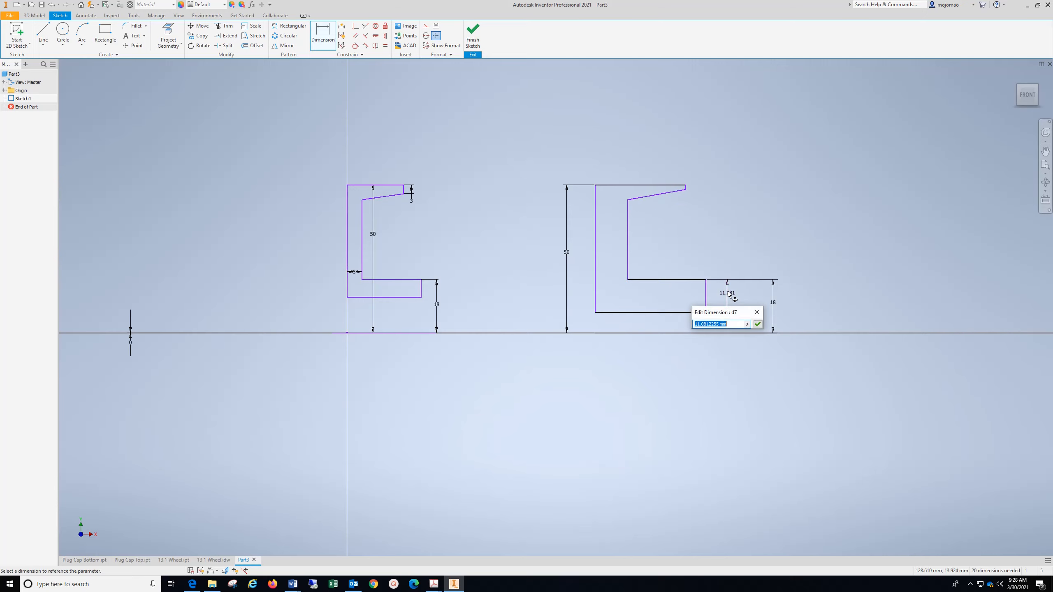
type("5")
key("Return")
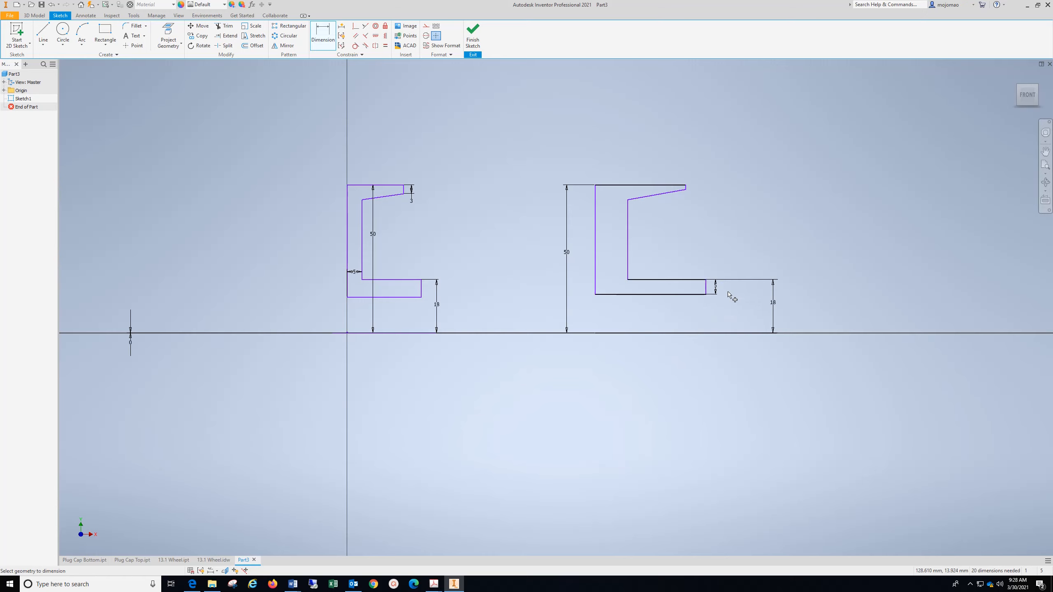
- Dimension the web's width between its two vertical edges at 5 mm
left_click(627, 252)
left_click(596, 250)
left_click(612, 255)
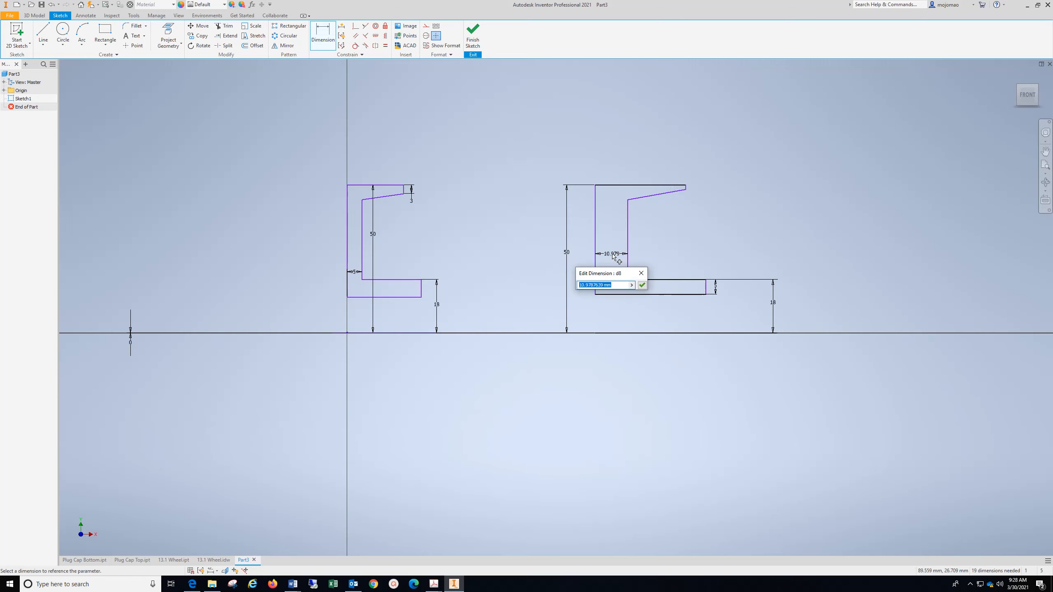
type("5")
key("Return")
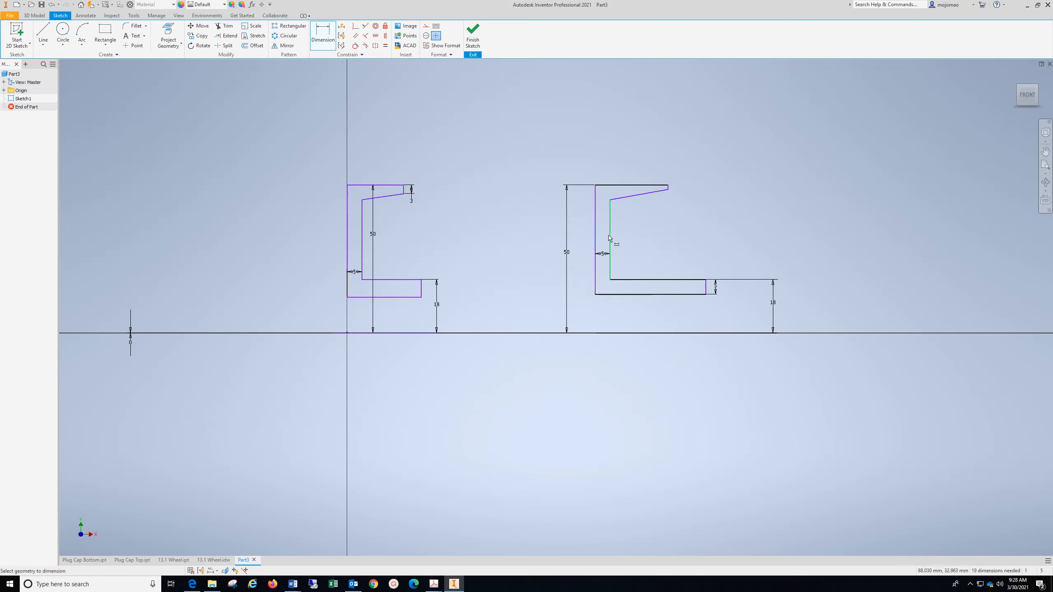
- Dimension the short vertical end of the right profile's rim lip at 3 mm
left_click(668, 189)
left_click(666, 185)
left_click(692, 192)
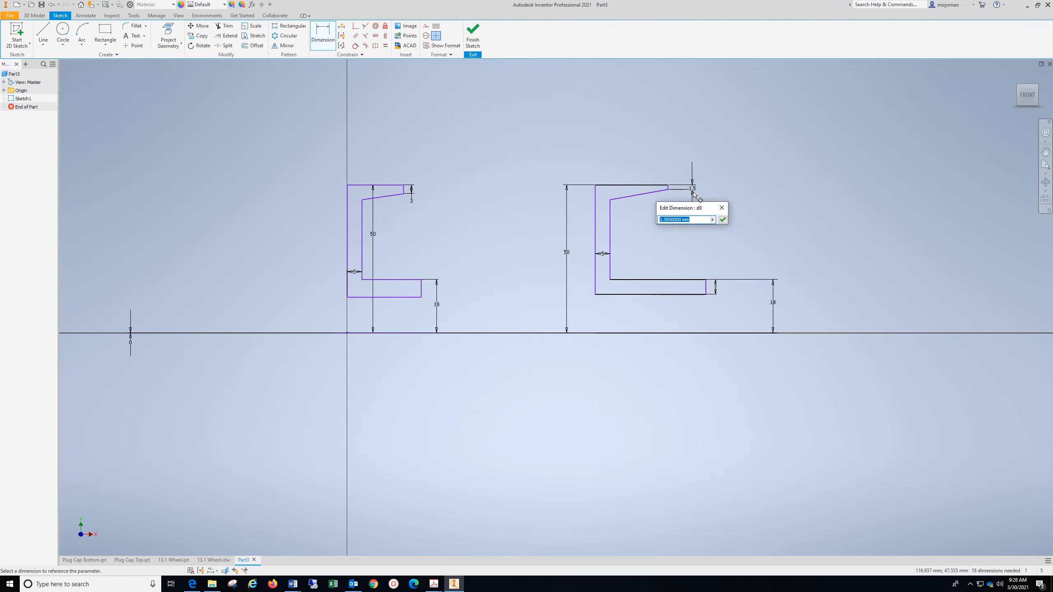
type("3")
key("Return")
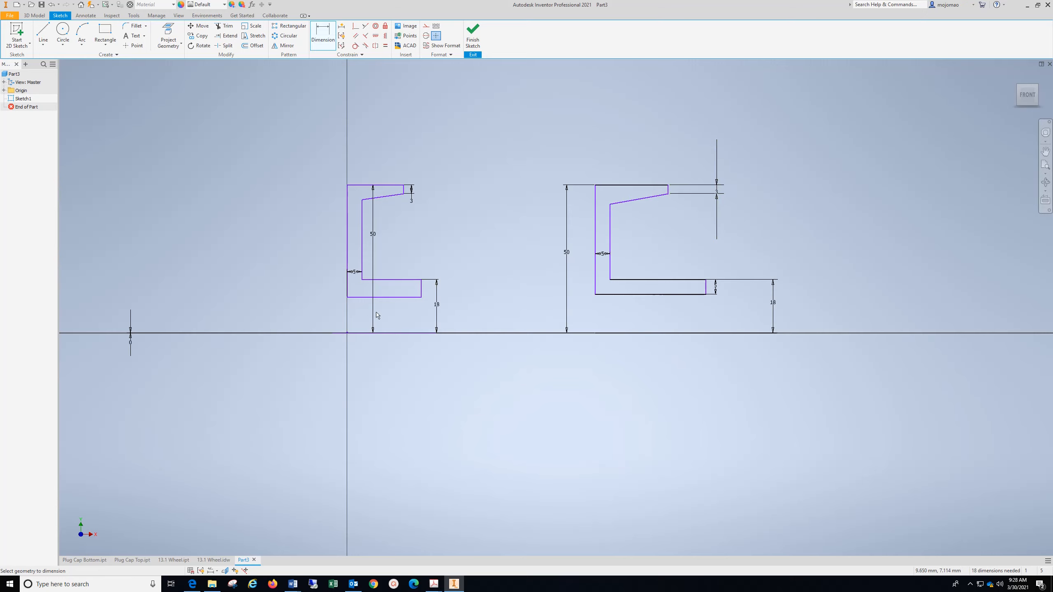
- Dimension the lower hub edge of both profiles, setting the right profile's hub length to 25 mm
left_click(416, 296)
left_click(397, 312)
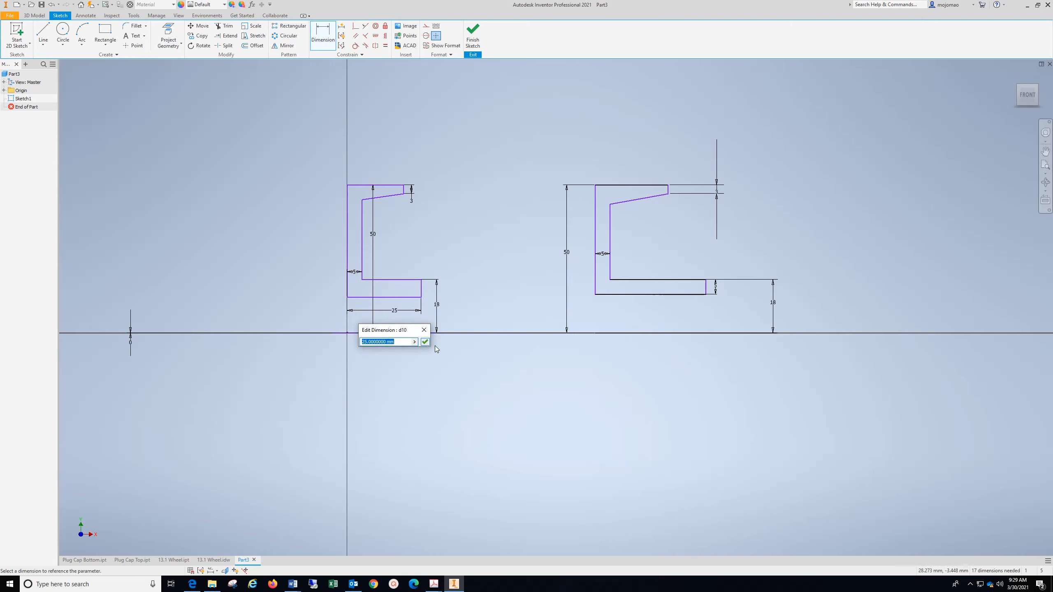
key("Return")
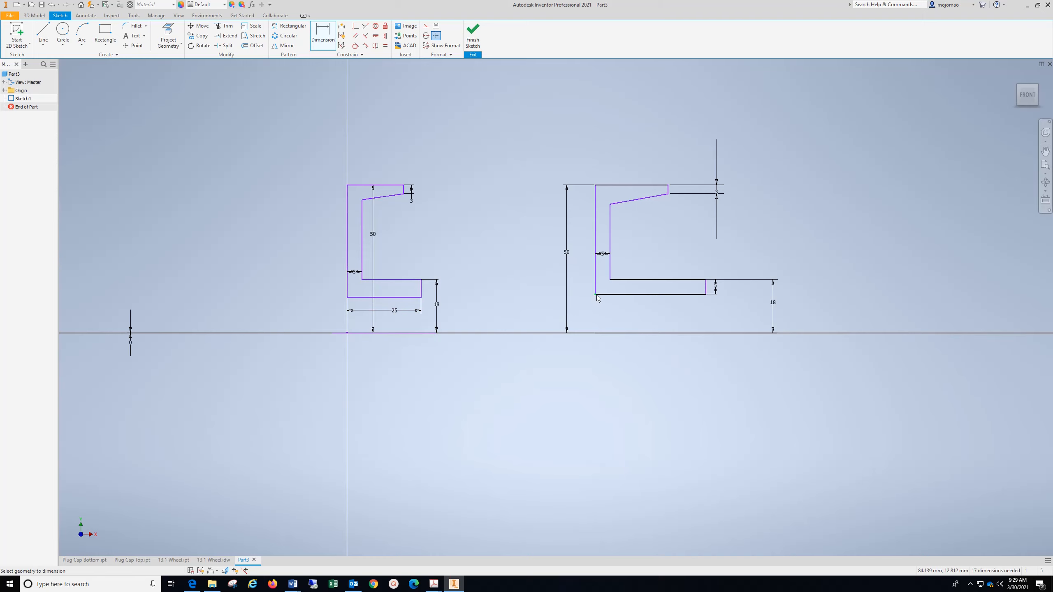
left_click(596, 295)
left_click(706, 295)
left_click(653, 309)
type("25")
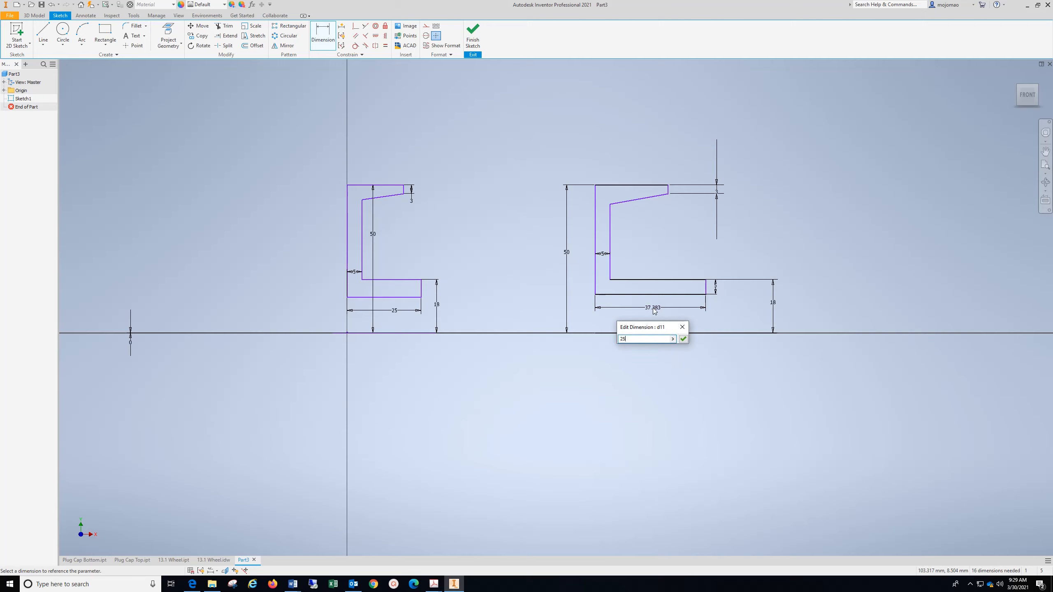
key("Return")
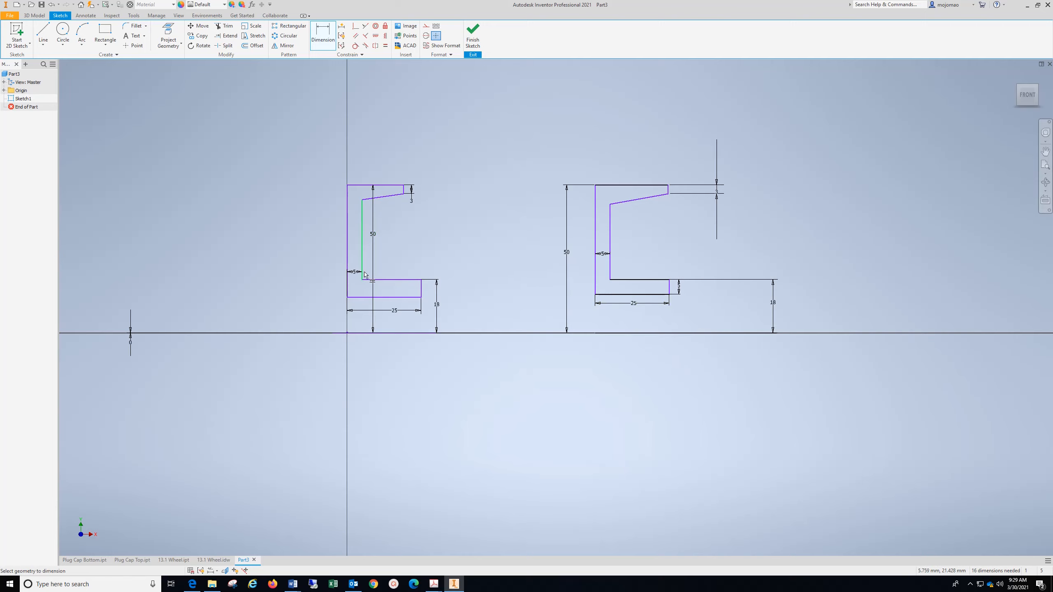
- Dimension the inner vertical web edge of both profiles, setting the right profile's edge to 27 mm
left_click(364, 212)
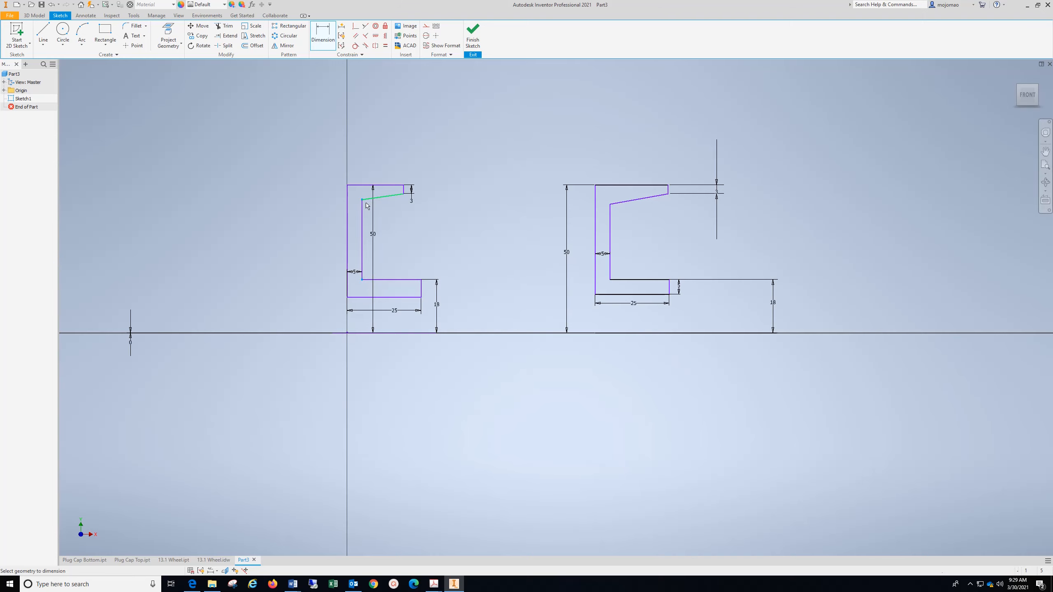
left_click(396, 238)
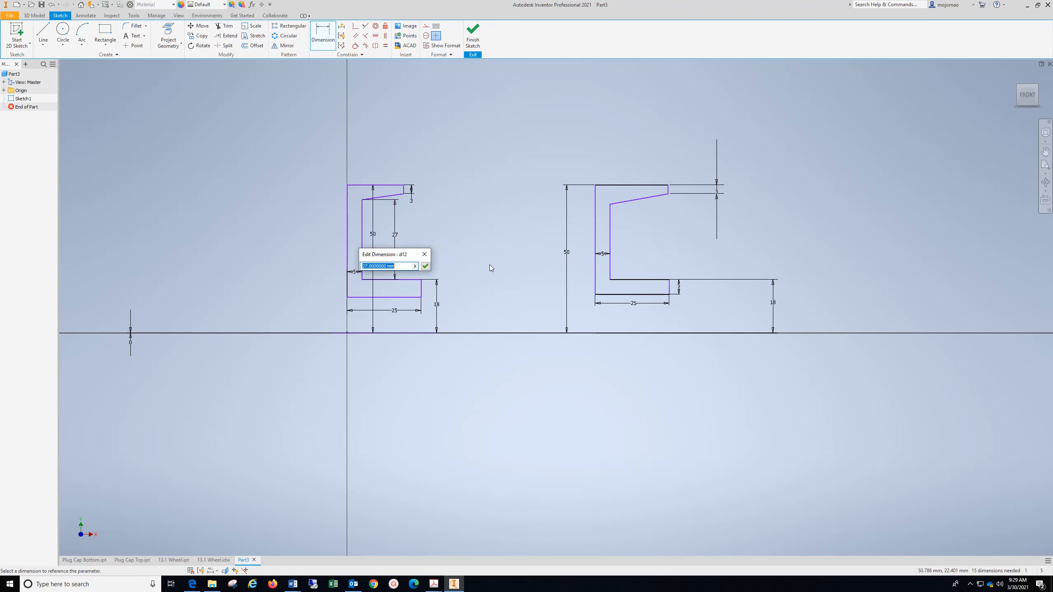
left_click(425, 266)
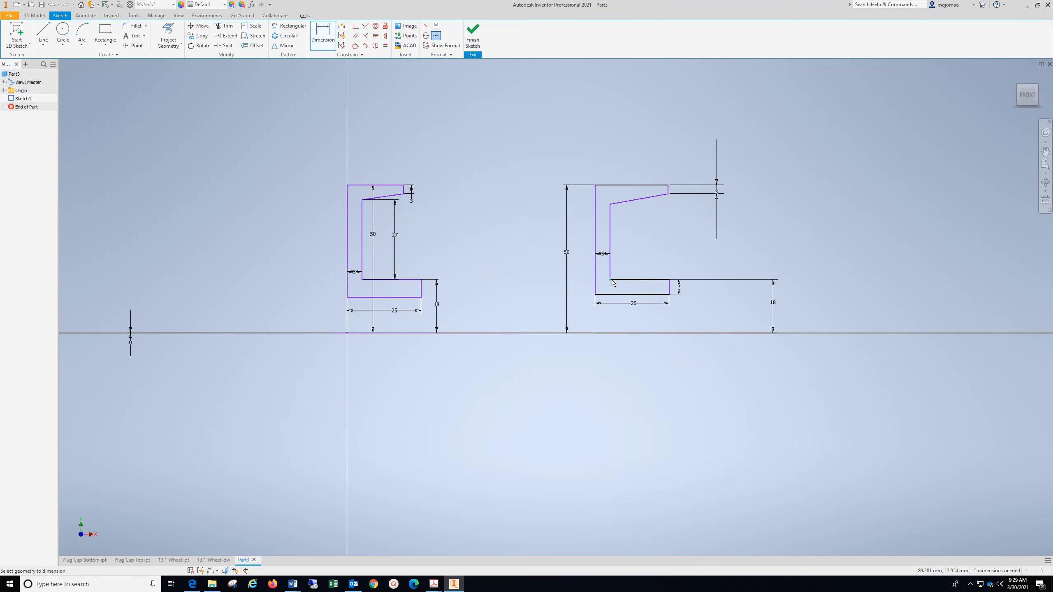
left_click(610, 220)
left_click(637, 240)
type("27")
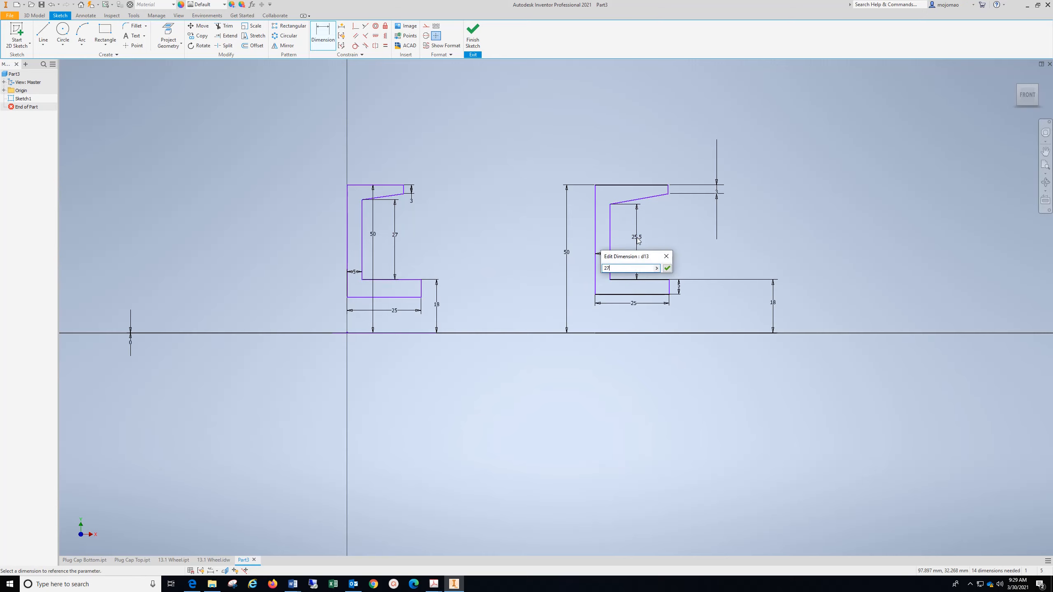
key("Return")
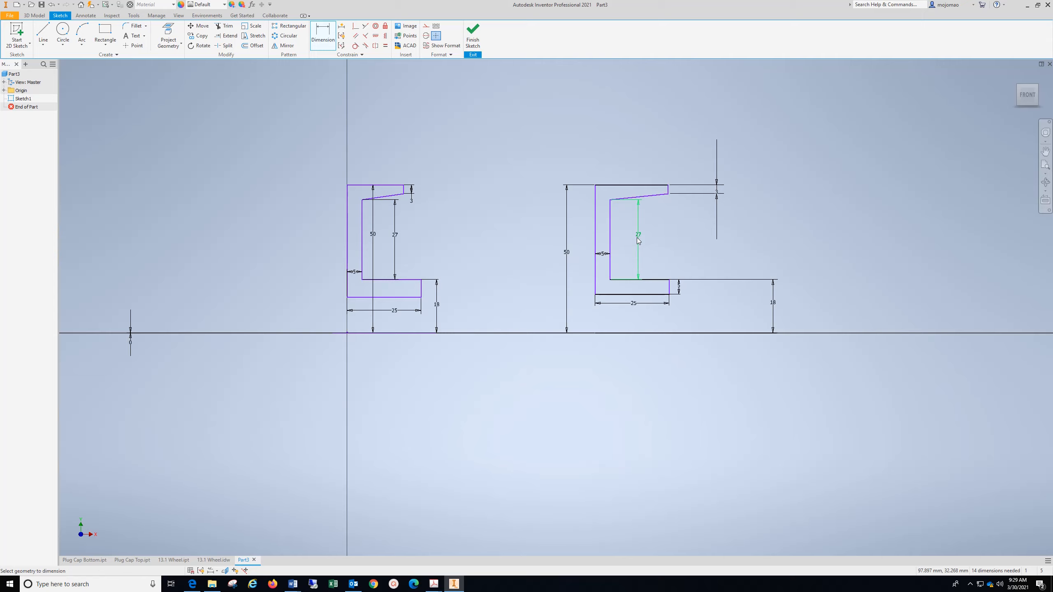
- Dimension the left profile's overall height between its lower and upper outer corners
left_click(348, 298)
left_click(347, 186)
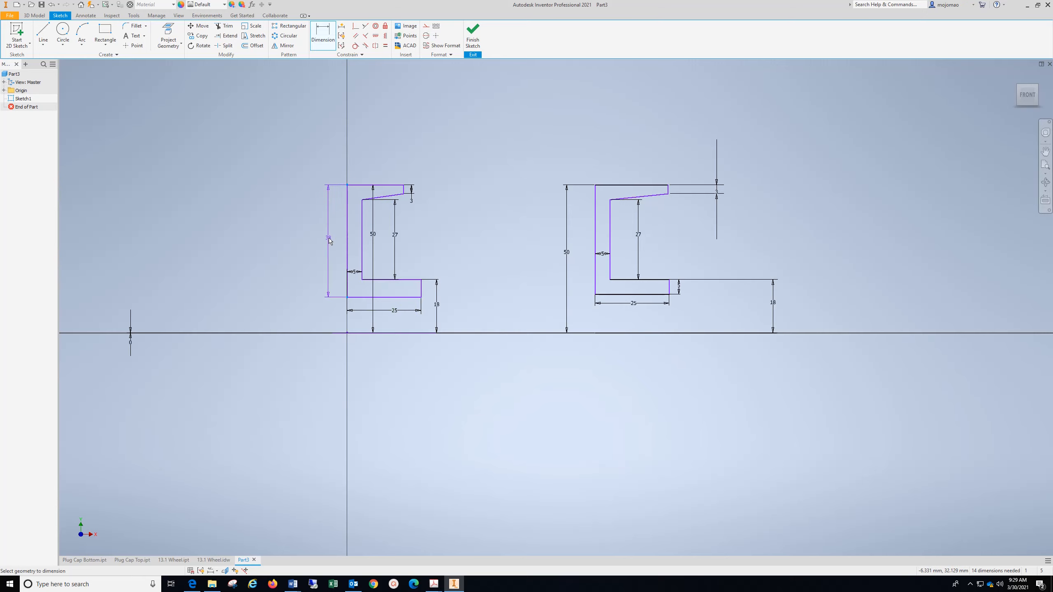
left_click(328, 241)
left_click(359, 269)
- Try to dimension the overall height of the right profile along its outer vertical edge
left_click(594, 185)
left_click(585, 247)
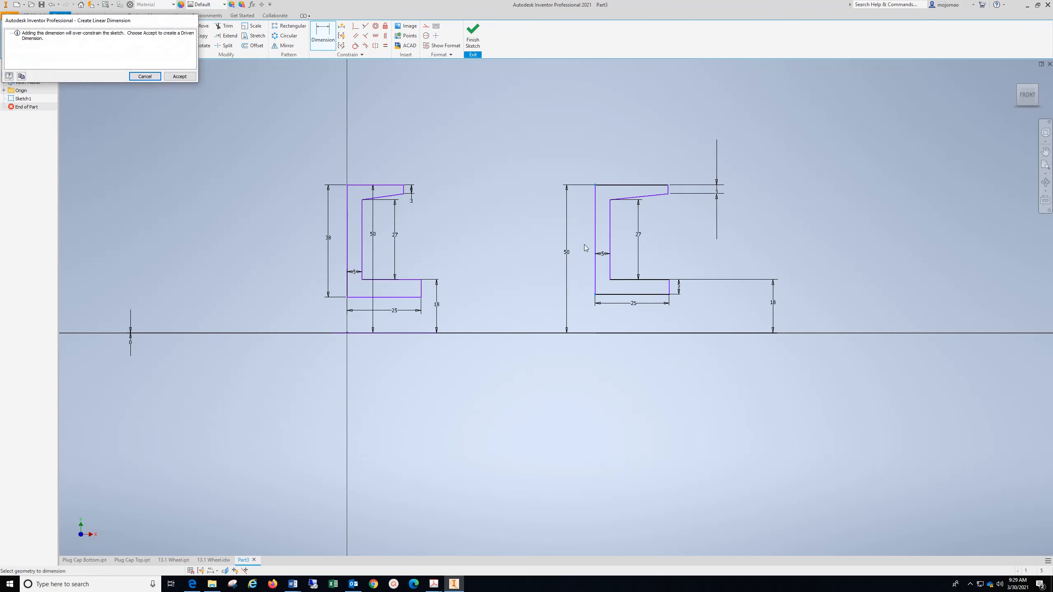
key("Escape")
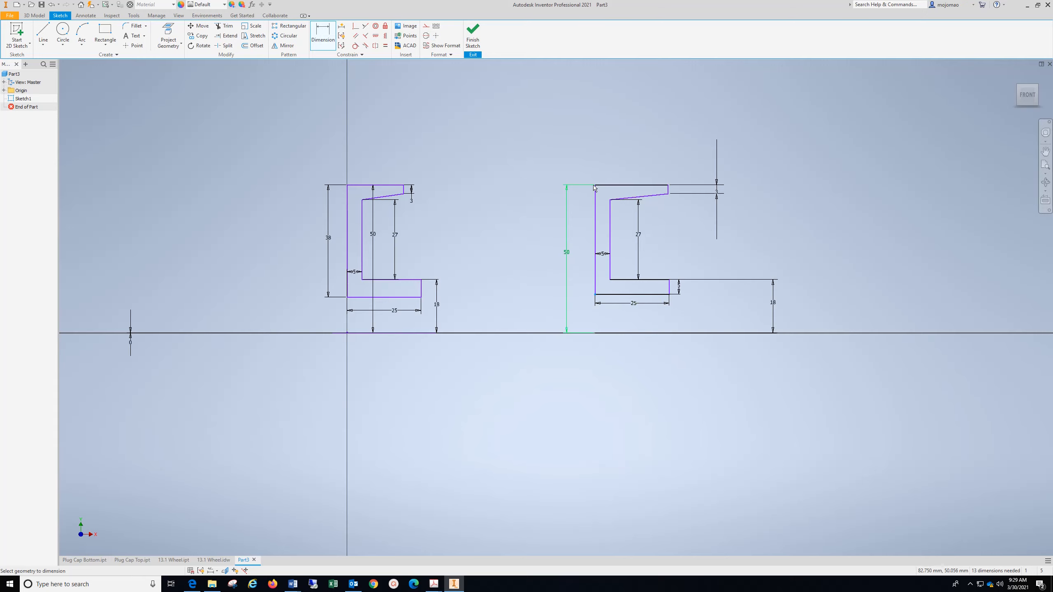
left_click(585, 244)
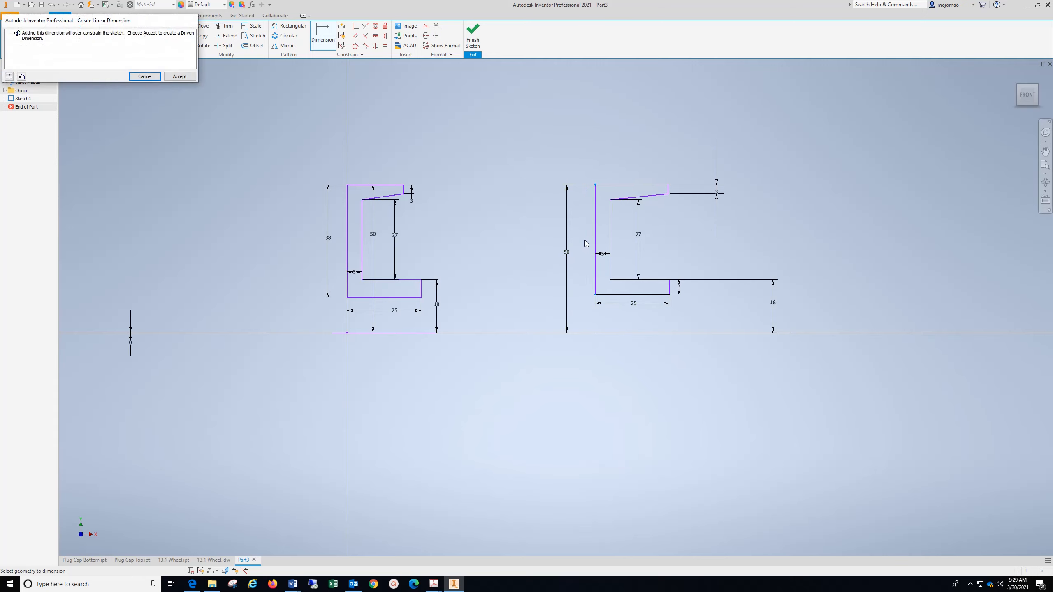
left_click(150, 77)
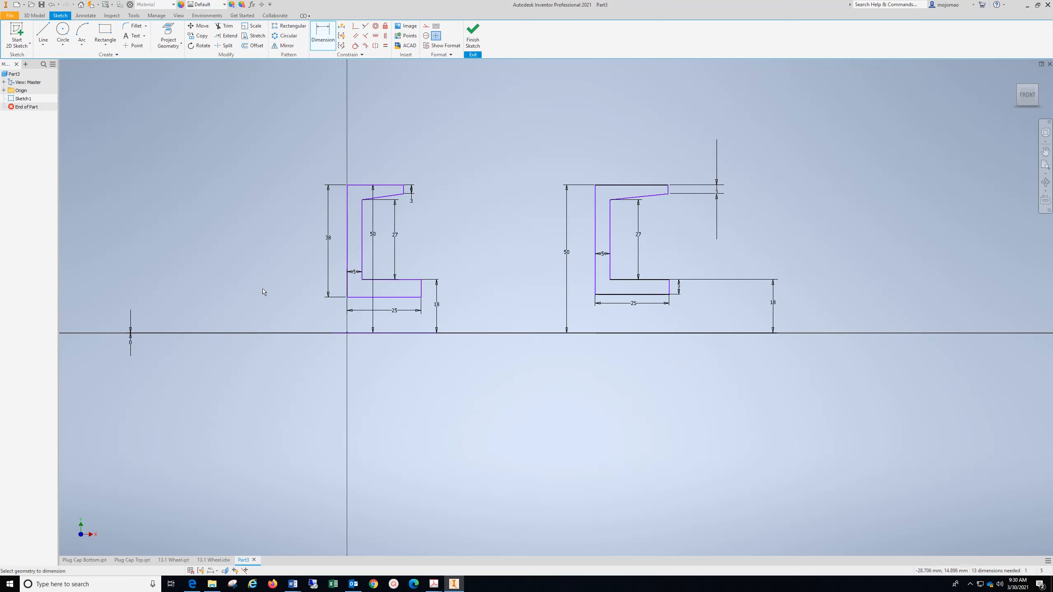
left_click(594, 234)
left_click(584, 236)
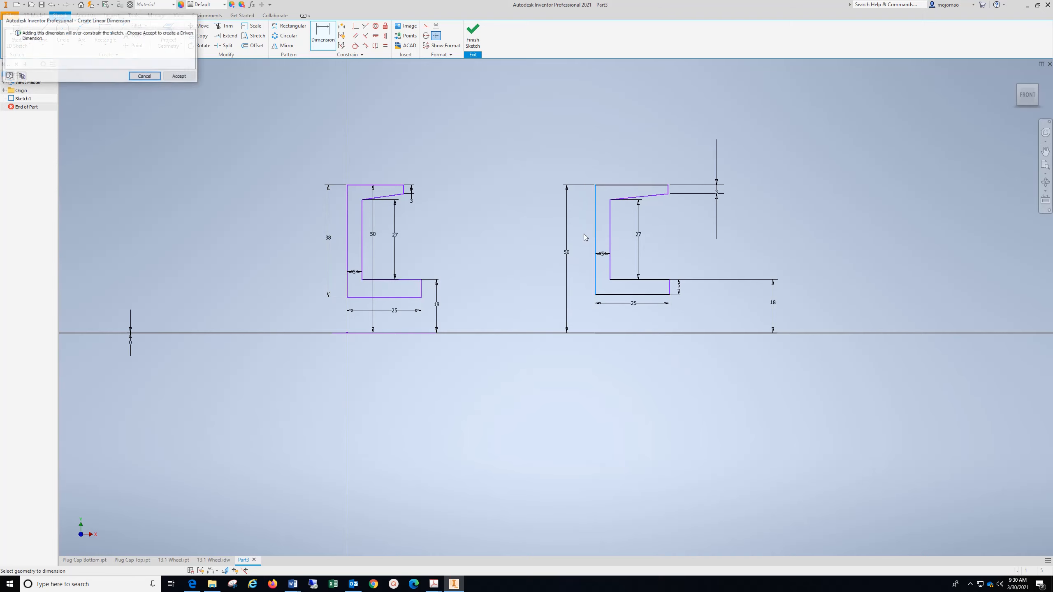
left_click(145, 76)
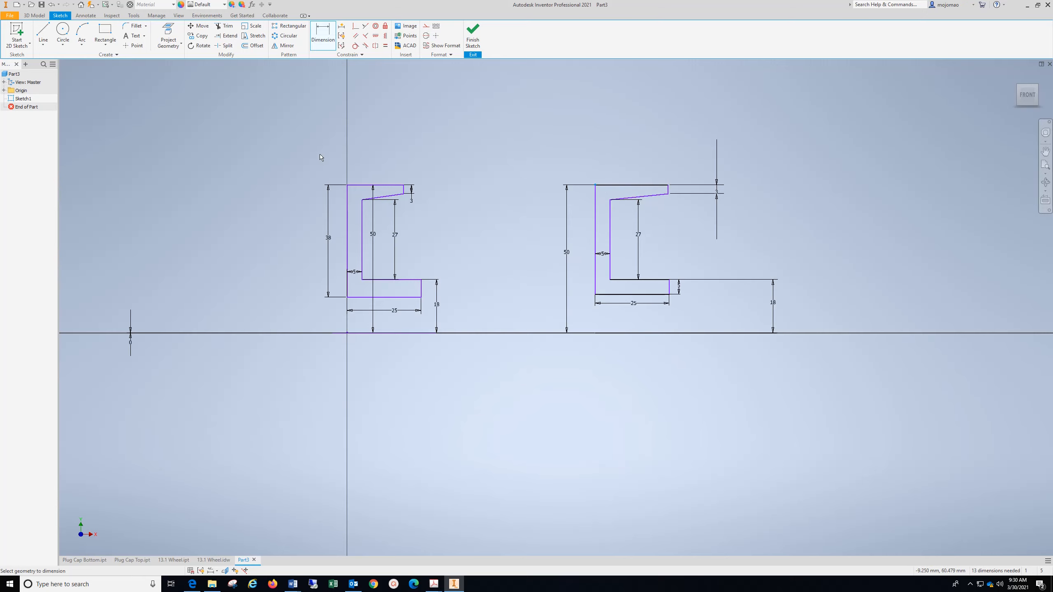
key("Escape")
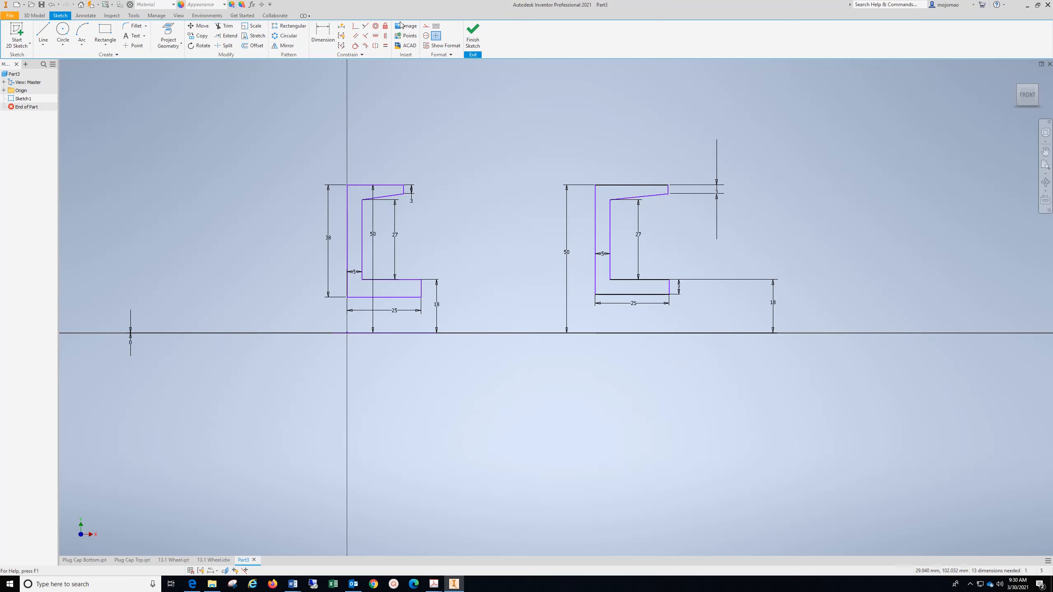
- Dimension the width of the left profile's top rim edge
left_click(326, 35)
left_click(365, 185)
left_click(378, 174)
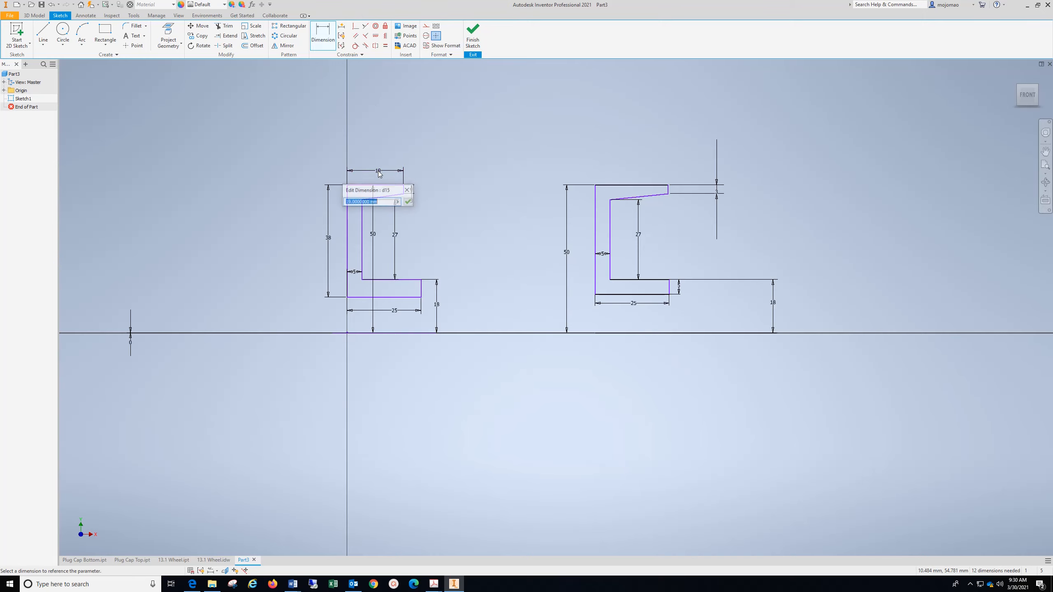
left_click(409, 202)
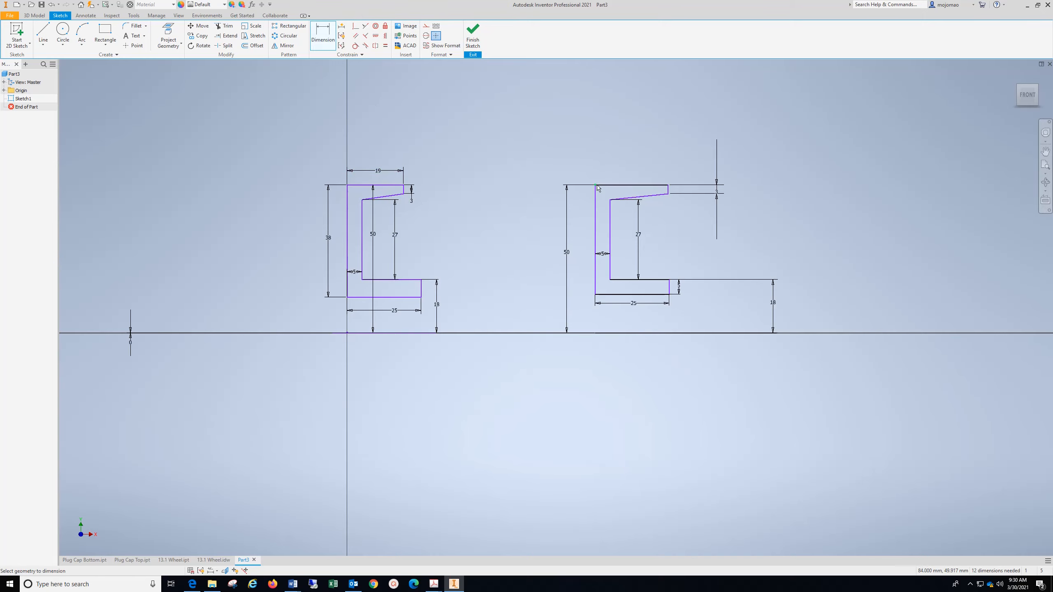
- Dimension the width of the right profile's top rim edge at 18 mm
left_click(659, 186)
left_click(641, 174)
type("18")
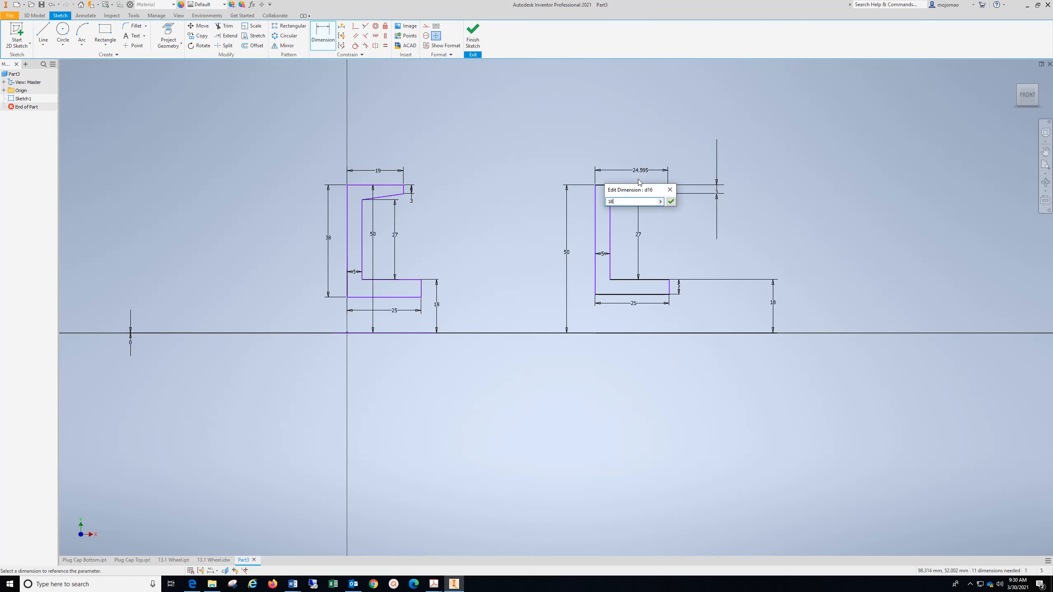
key("Return")
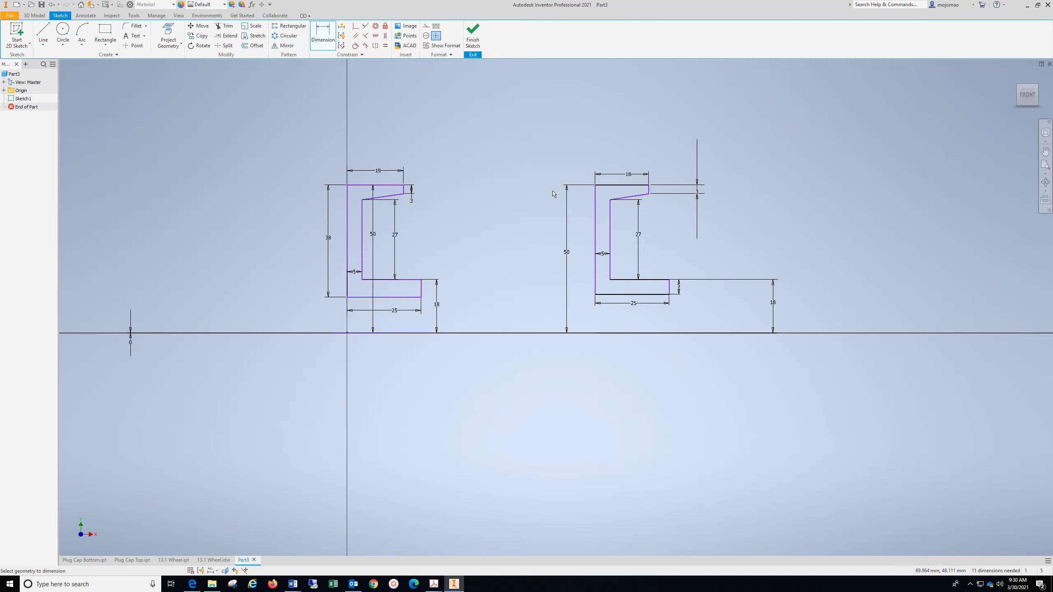
- Change the right profile's top rim width to 19 mm
left_click(630, 176)
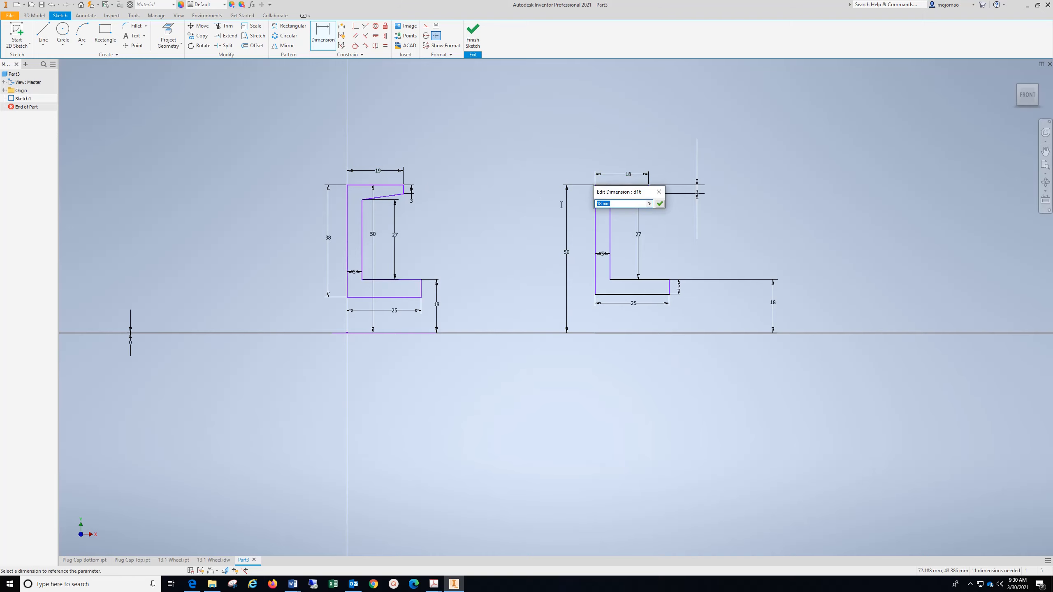
type("19")
key("Return")
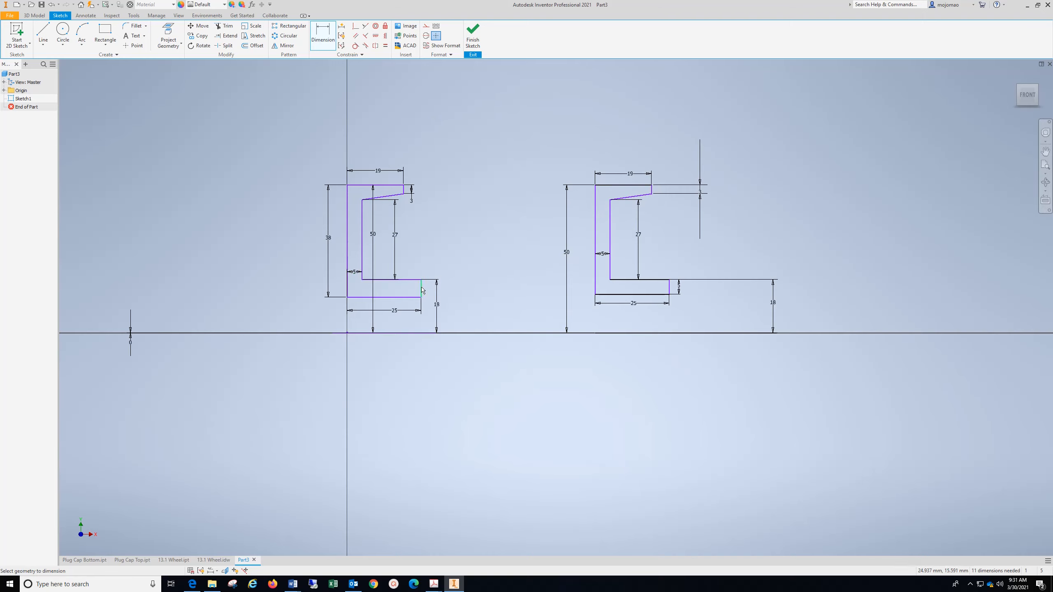
- Delete the hub wall thickness dimension at the end of the right profile's hub
right_click(679, 285)
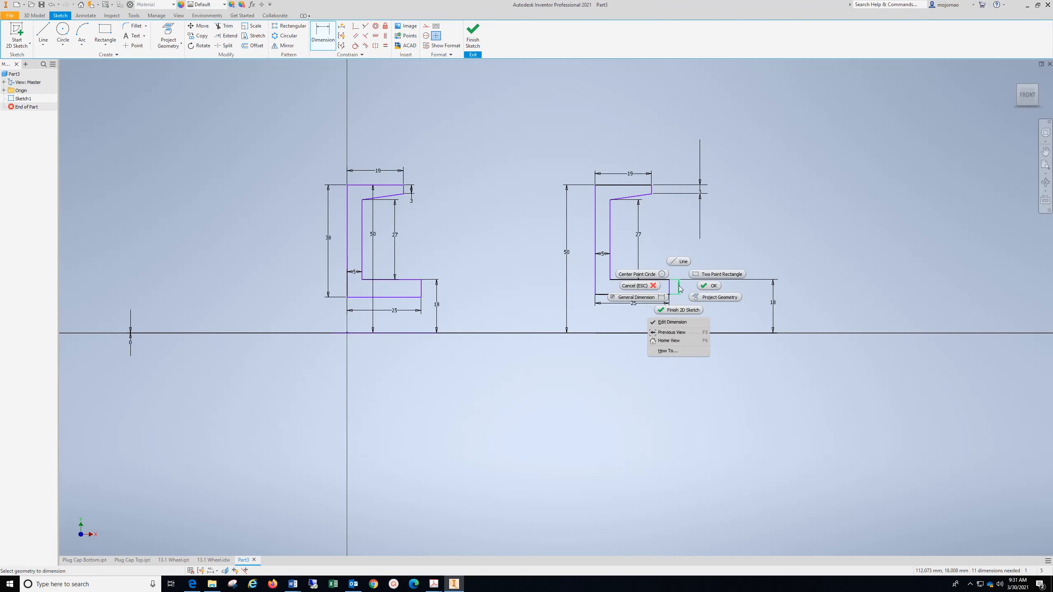
left_click(699, 289)
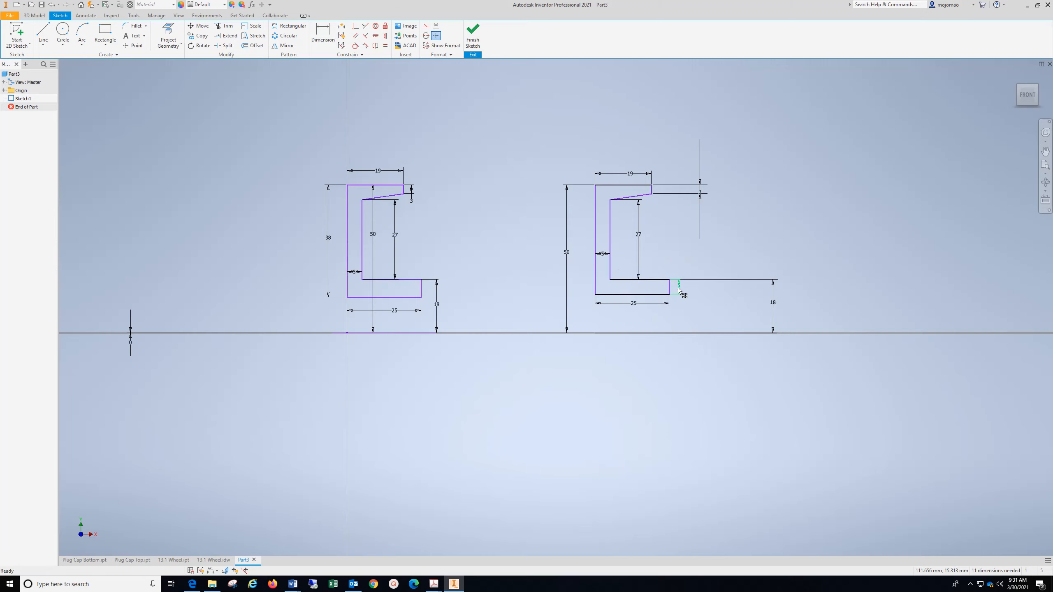
key("Delete")
- Dimension the right profile's overall height between its lower and upper outer corners
left_click(595, 294)
key("d")
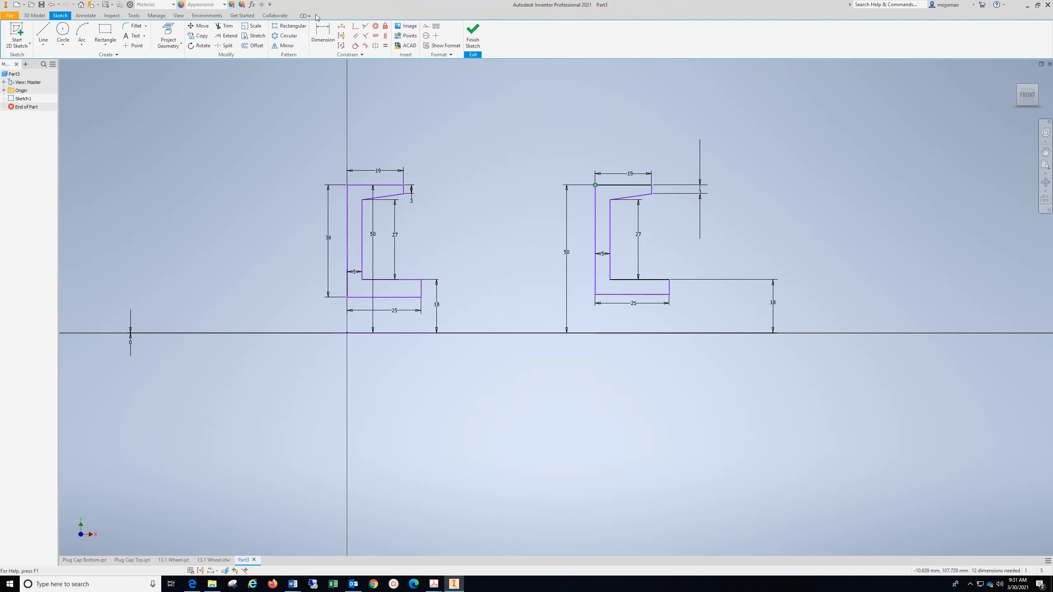
left_click(596, 295)
left_click(595, 185)
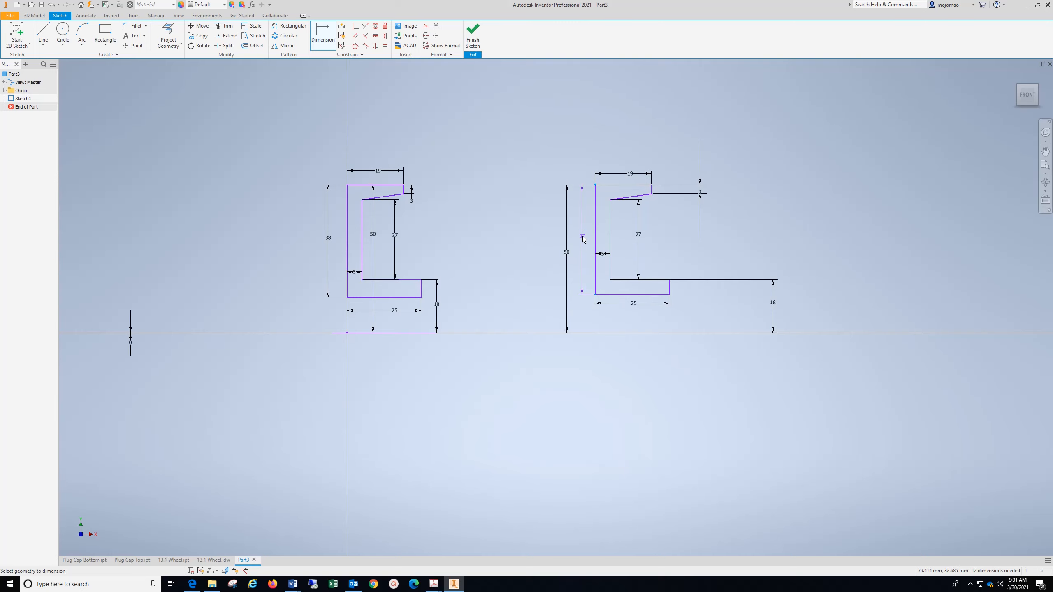
left_click(583, 240)
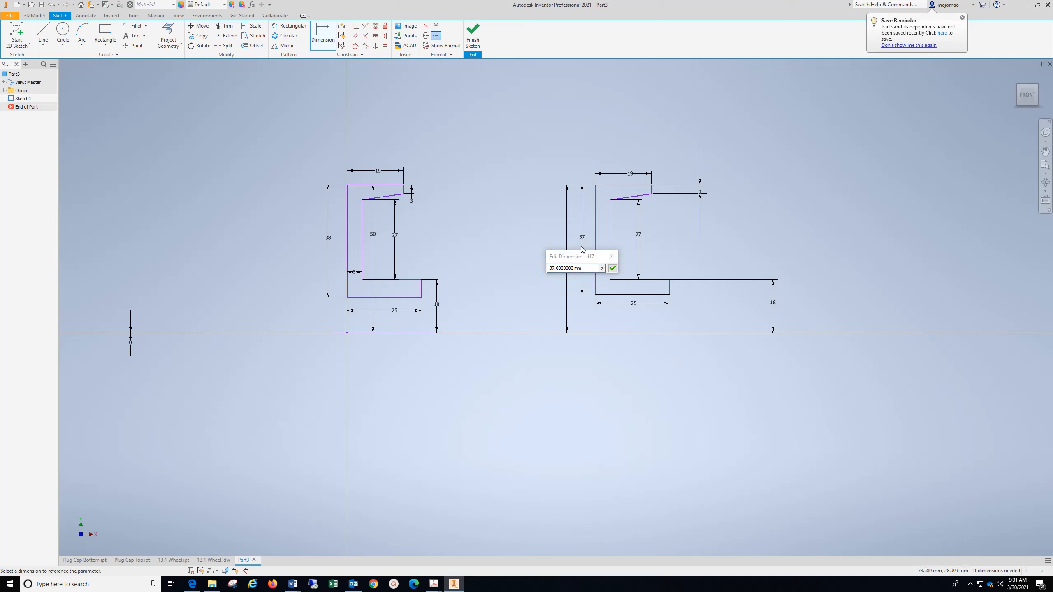
left_click(612, 269)
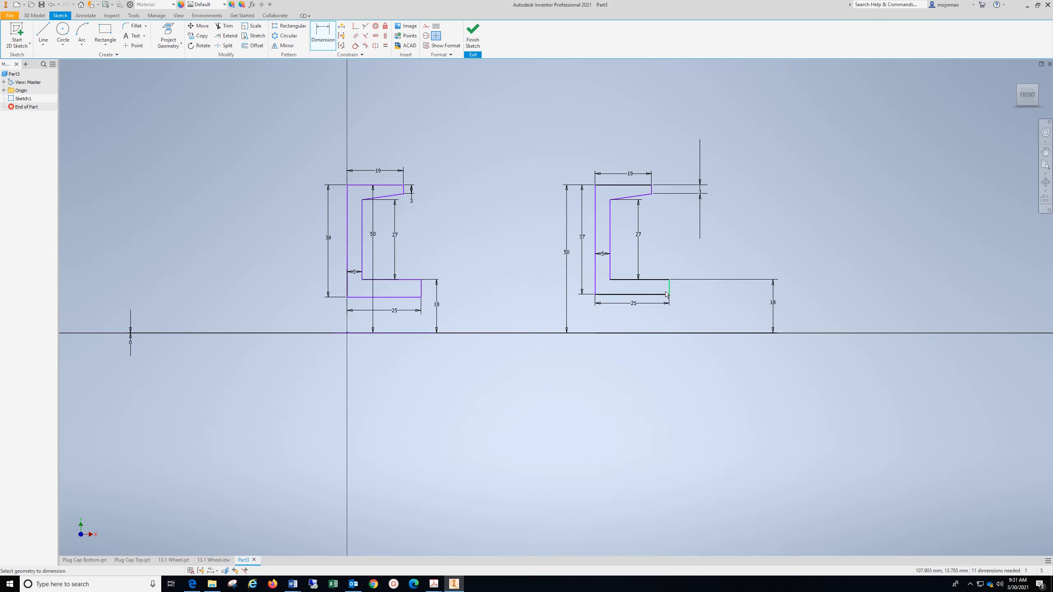
- Try to dimension the vertical end edge of the right profile's hub again
left_click(671, 291)
left_click(683, 287)
left_click(145, 78)
- Delete the overall height dimension beside the left profile's outer vertical edge
double_click(327, 237)
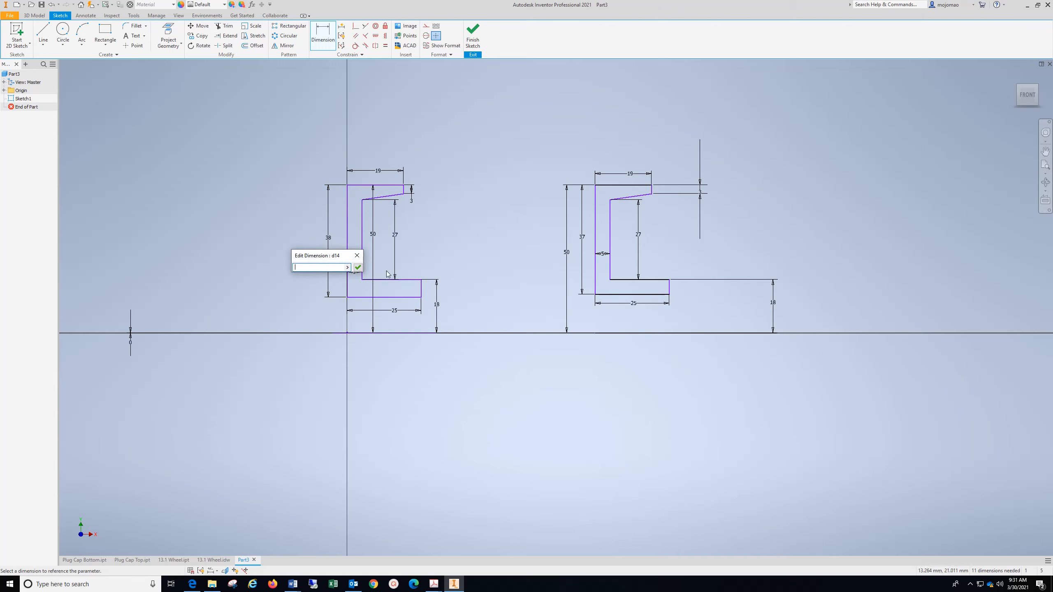
left_click(357, 255)
right_click(330, 240)
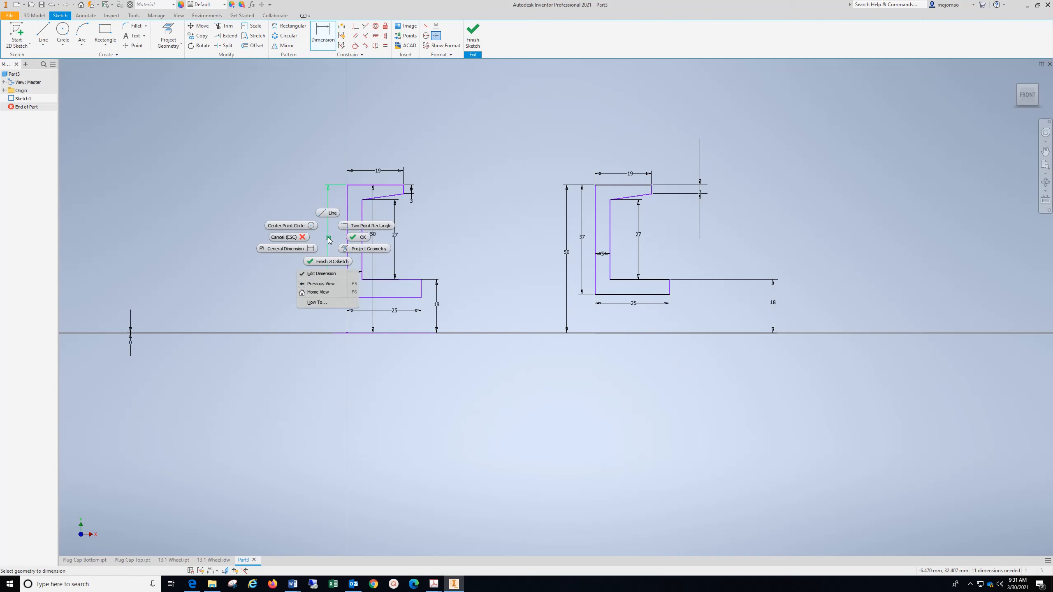
left_click(361, 240)
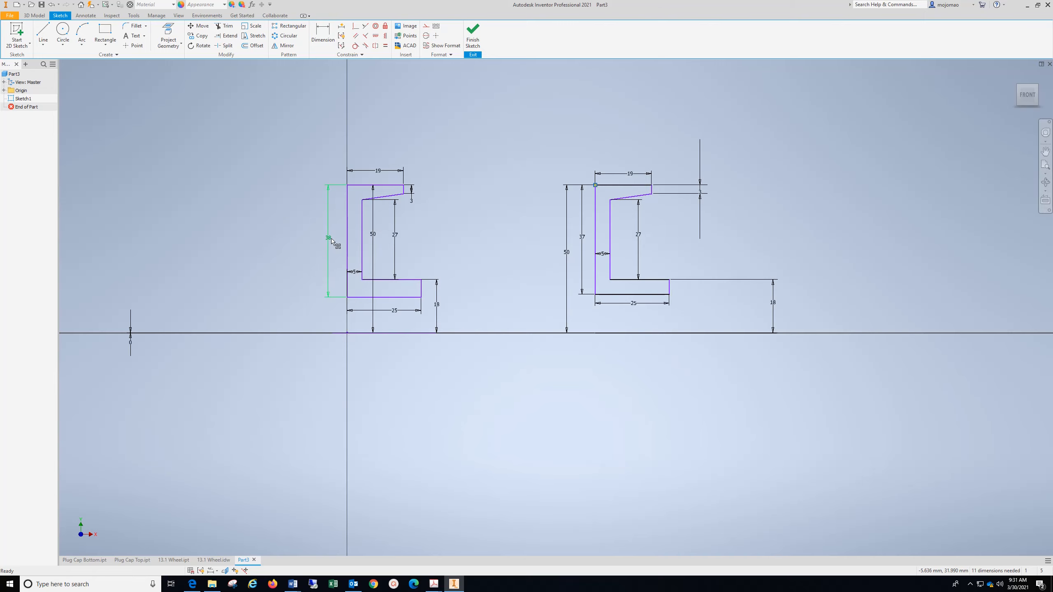
right_click(328, 240)
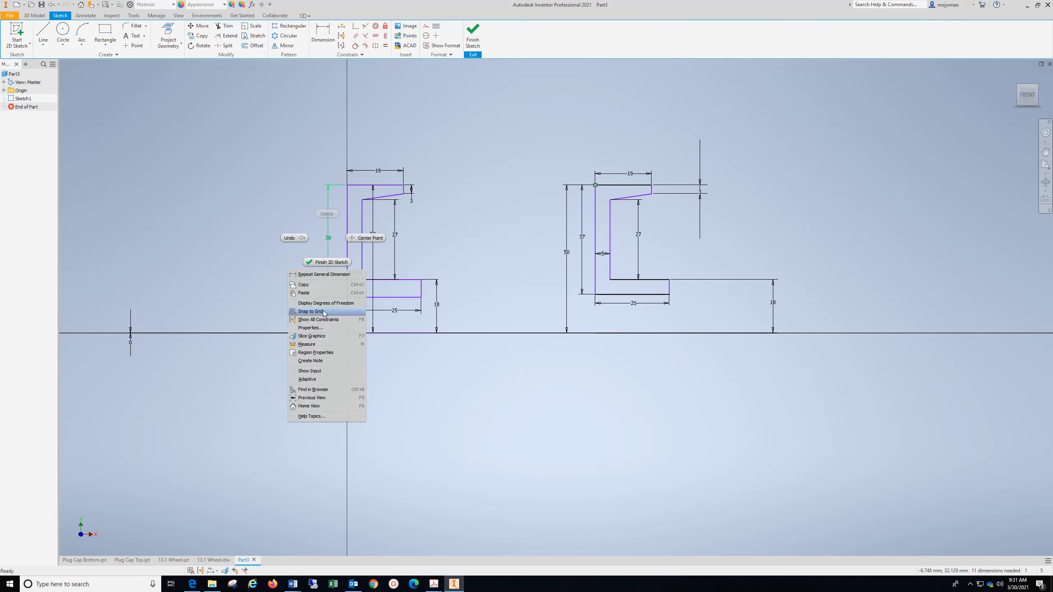
key("Escape")
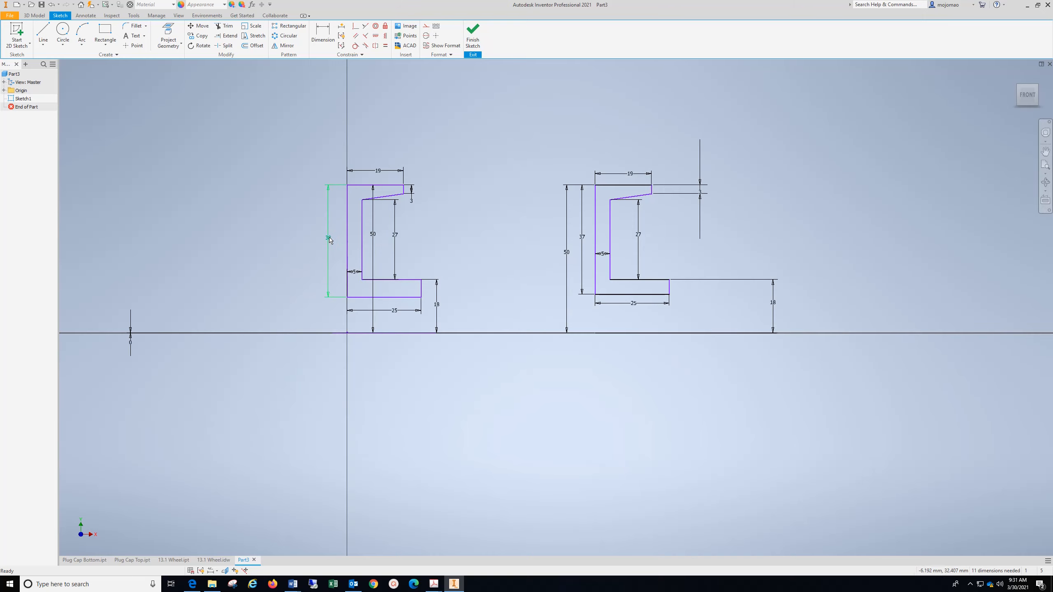
left_click(328, 240)
key("Delete")
- Dimension the vertical end edge of the left profile's hub and set it to 5 mm
left_click(323, 47)
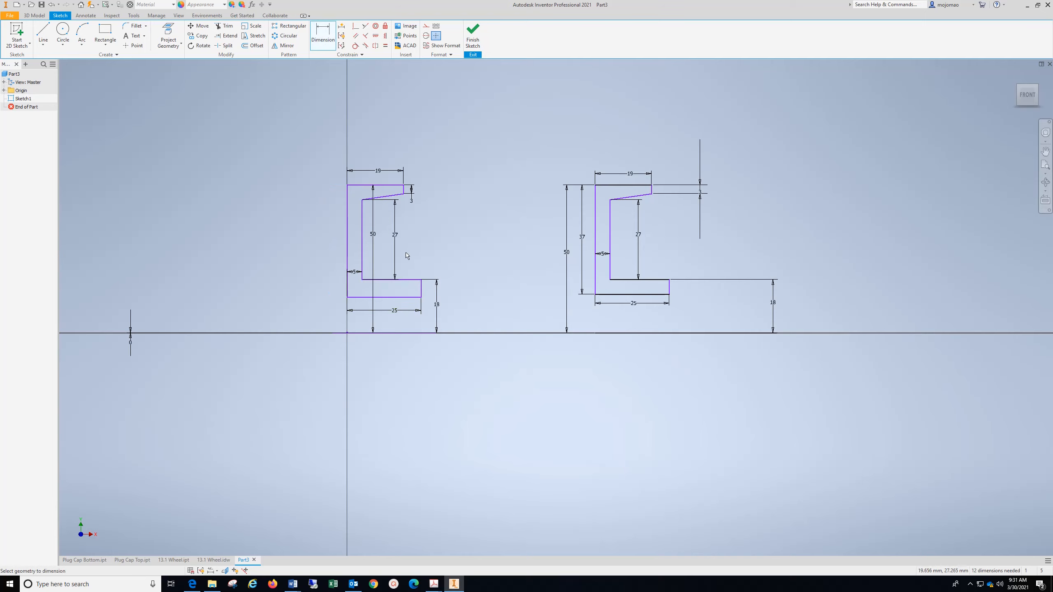
left_click(422, 300)
left_click(428, 291)
type("5")
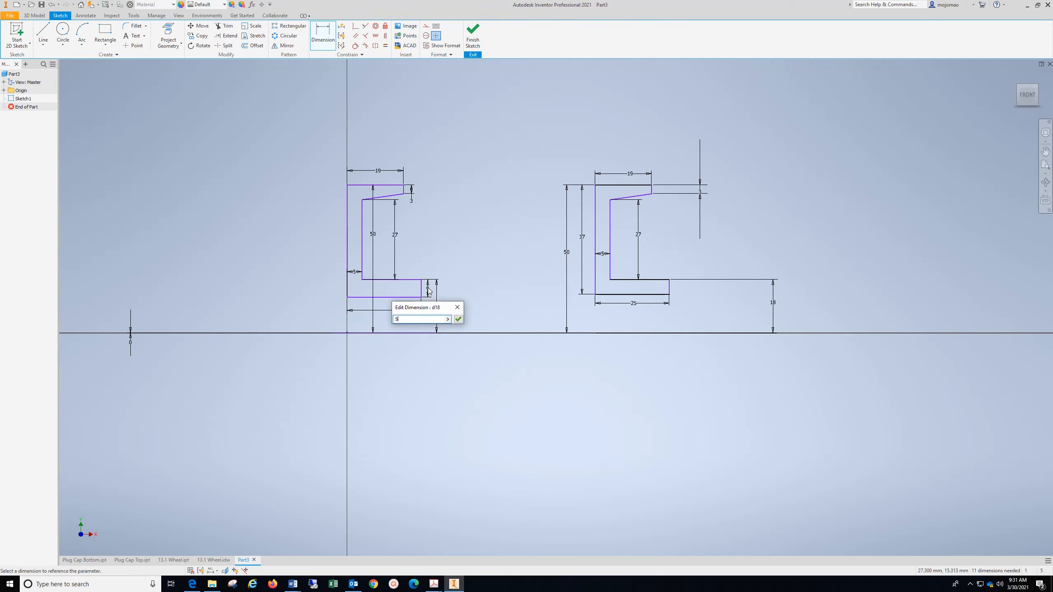
key("Return")
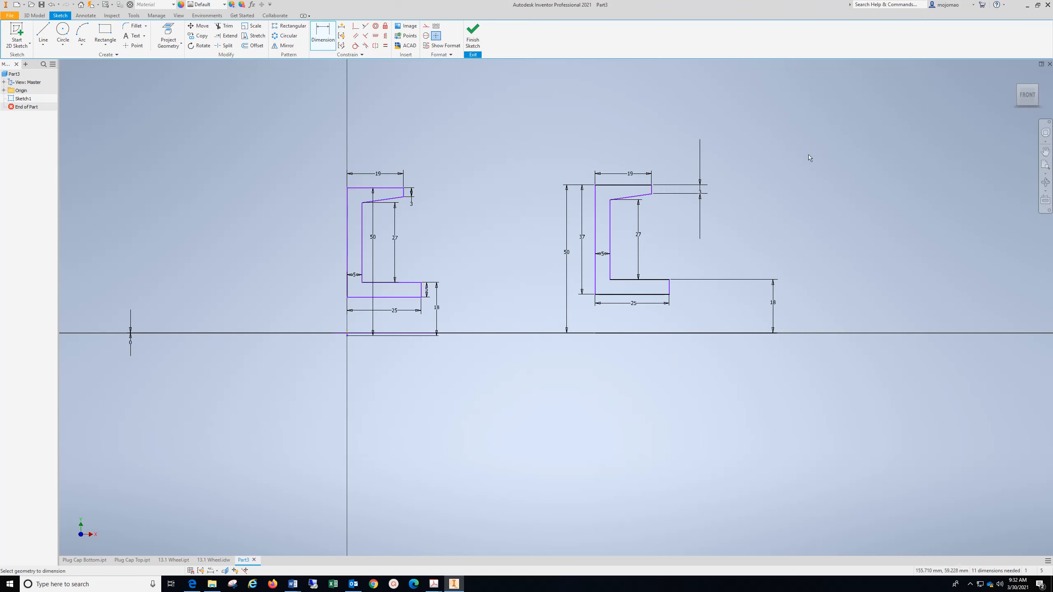
- Delete the entire right profile together with its dimensions, keeping only the left profile
right_click(804, 142)
left_click(834, 142)
left_click_drag(791, 129, 521, 380)
key("Delete")
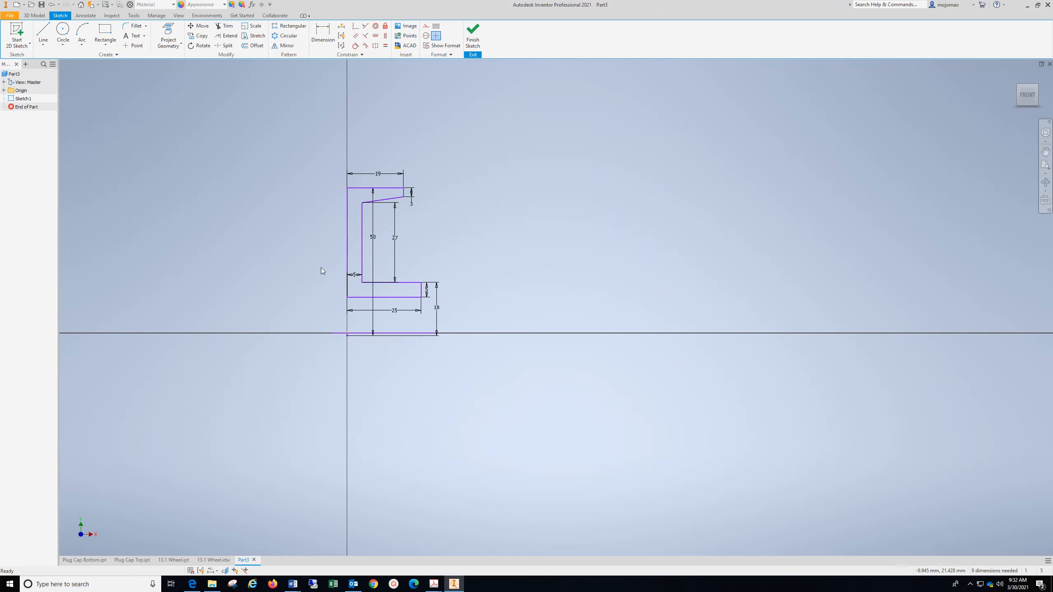
- Finish the sketch and revolve the wheel profile a full 360 degrees about the horizontal axis line beneath it
left_click(479, 38)
scroll(507, 325, "down", 6)
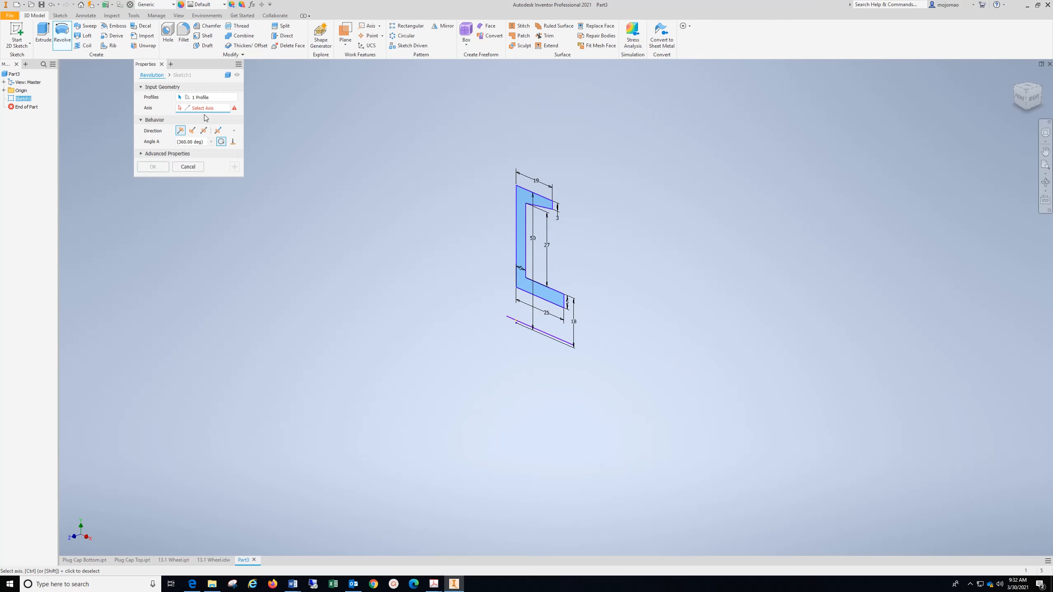
left_click(532, 327)
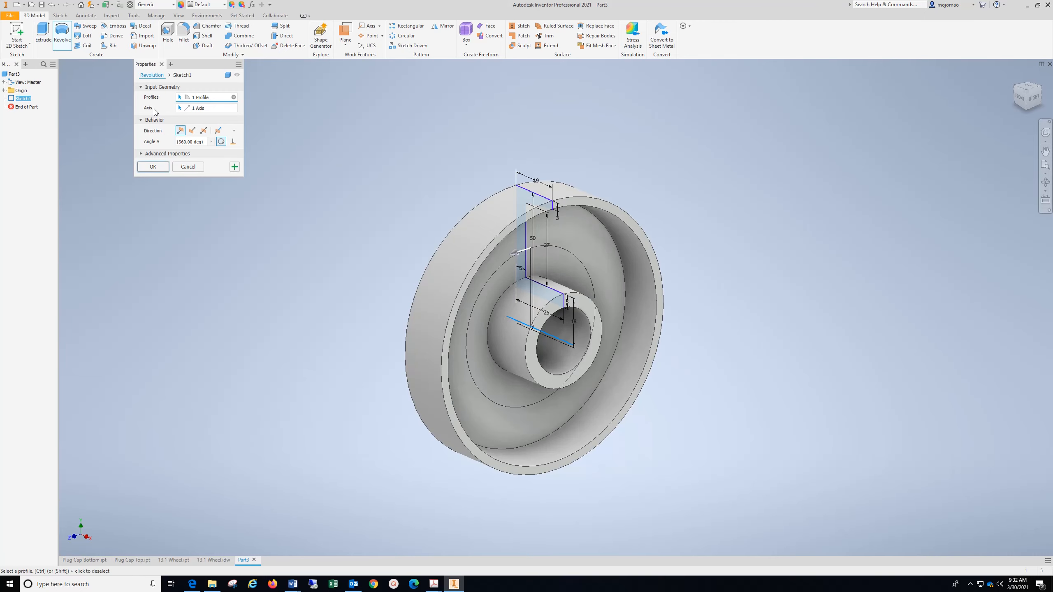
left_click(154, 166)
mouse_move(77, 96)
middle_mouse_down("shift")
mouse_move(199, 141)
mouse_move(252, 193)
mouse_move(225, 273)
mouse_move(67, 296)
mouse_move(886, 384)
mouse_move(1036, 328)
middle_mouse_up("shift")
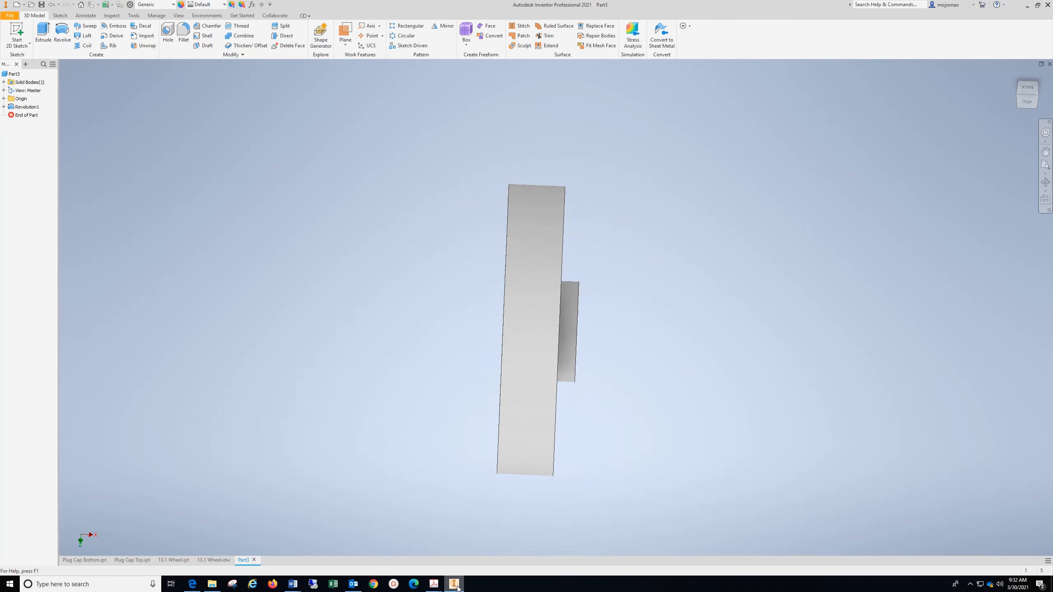
- Review the section and isometric views in the 13.1 Wheel drawing and the reference part's sketch, returning to Part3
left_click(214, 560)
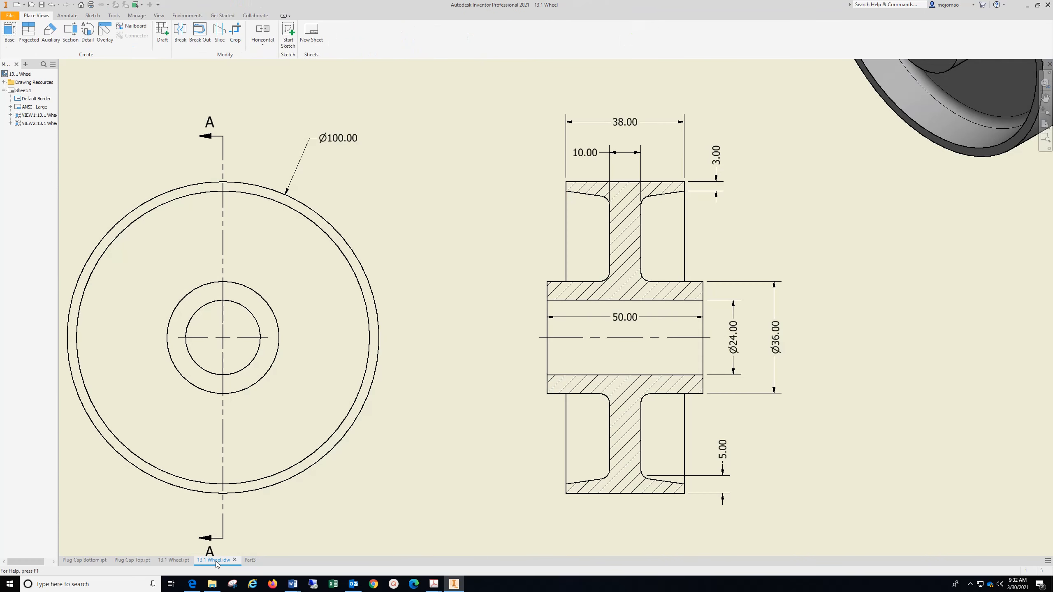
middle_click_drag(881, 296, 580, 515)
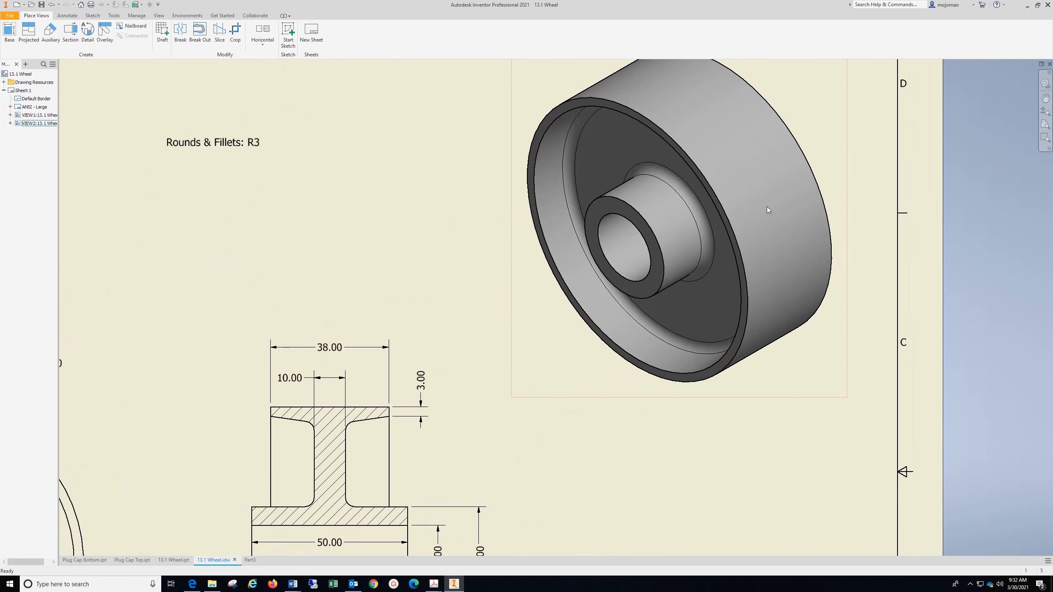
mouse_move(356, 386)
middle_mouse_down()
mouse_move(568, 308)
mouse_move(683, 222)
middle_mouse_up()
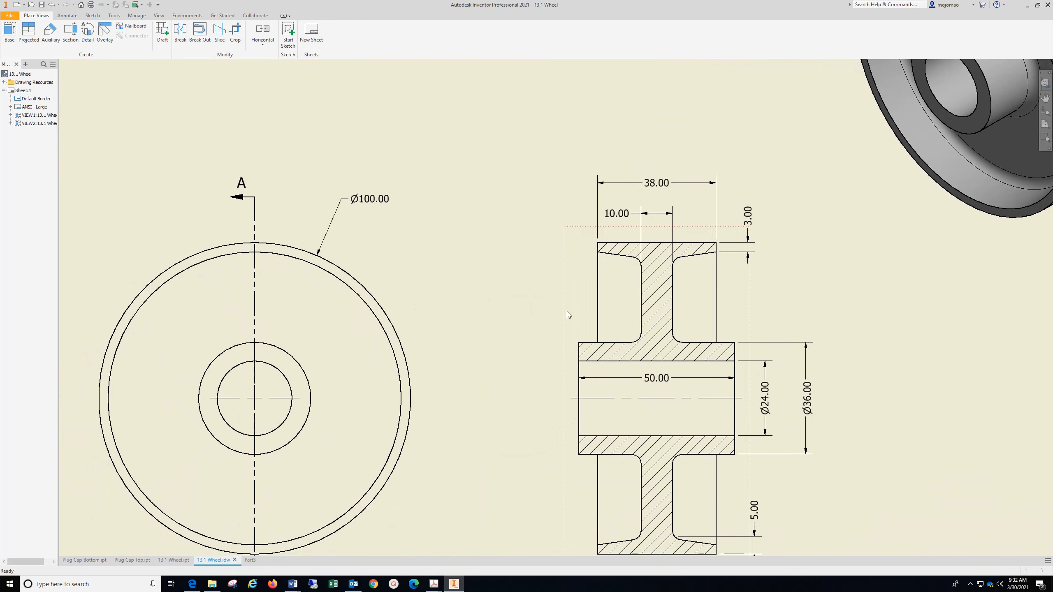
left_click(454, 585)
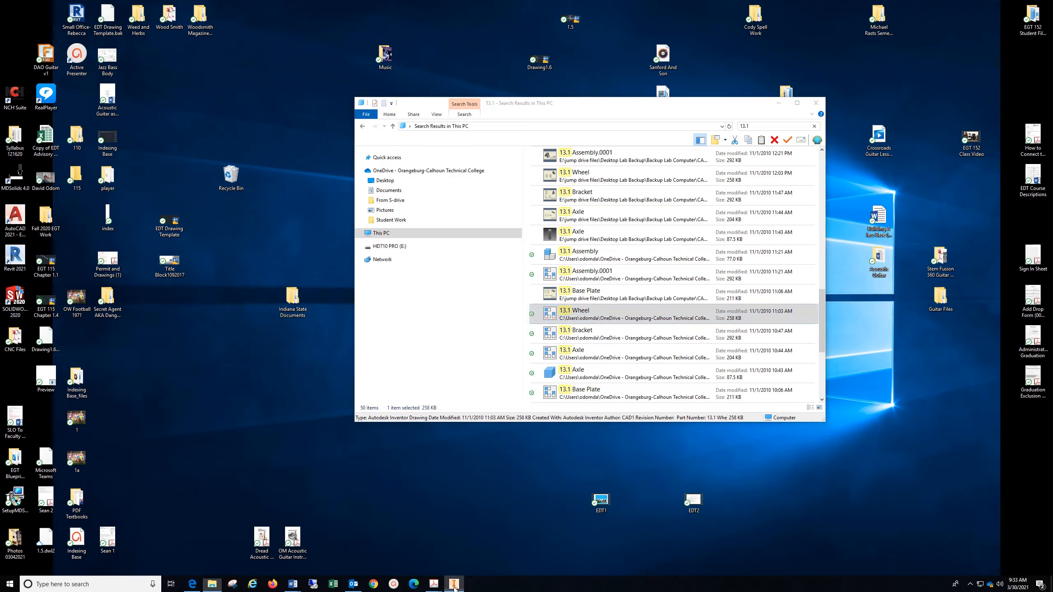
left_click(454, 585)
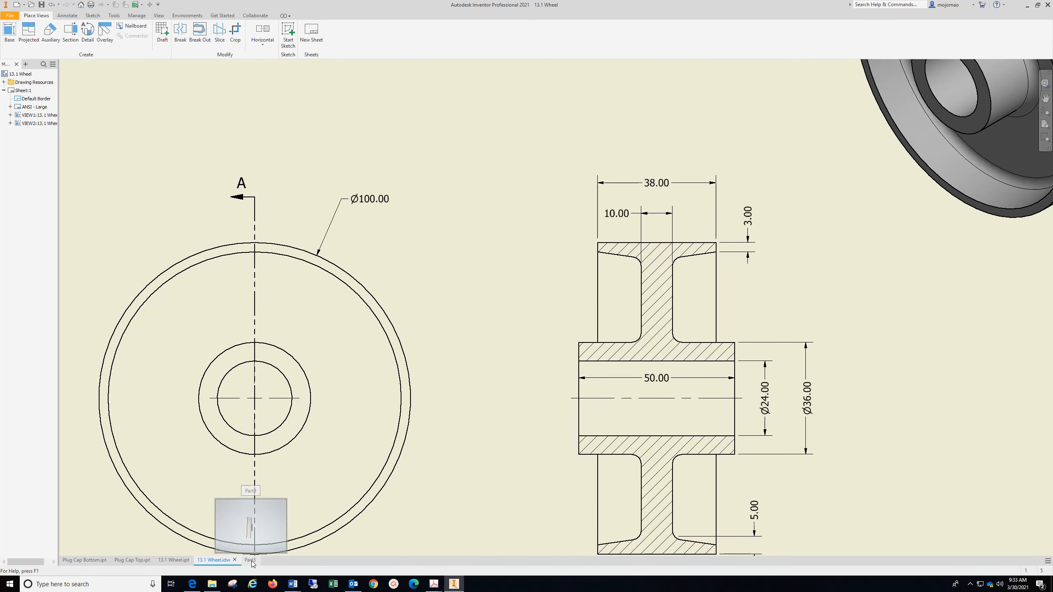
left_click(186, 559)
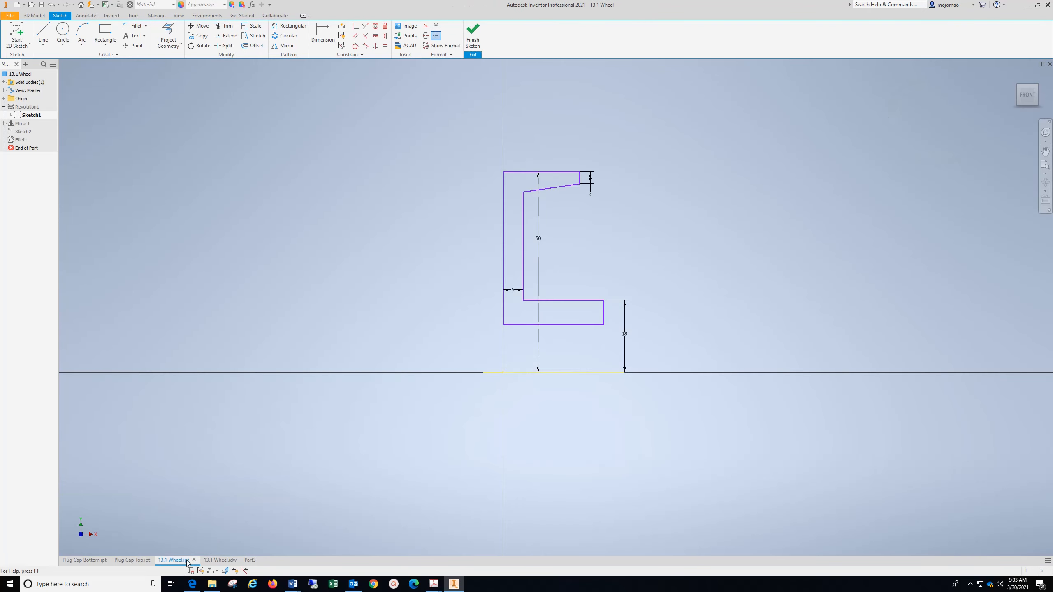
left_click(251, 559)
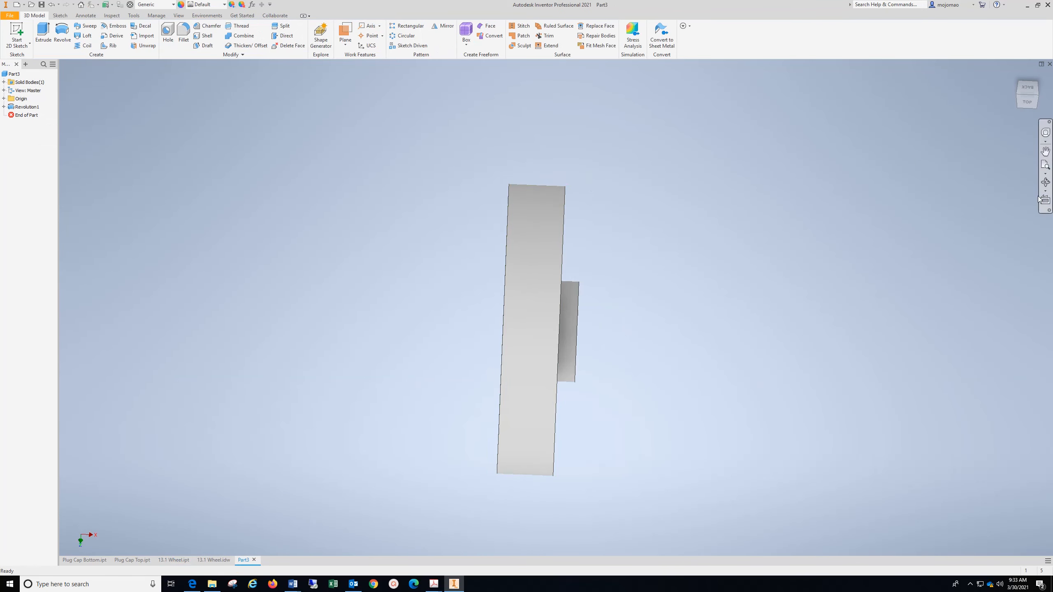
- Mirror the revolved half wheel about its flat back face to complete the full wheel
mouse_move(1020, 90)
middle_mouse_down("shift")
mouse_move(922, 124)
mouse_move(844, 171)
mouse_move(813, 130)
mouse_move(891, 94)
mouse_move(893, 75)
middle_mouse_up("shift")
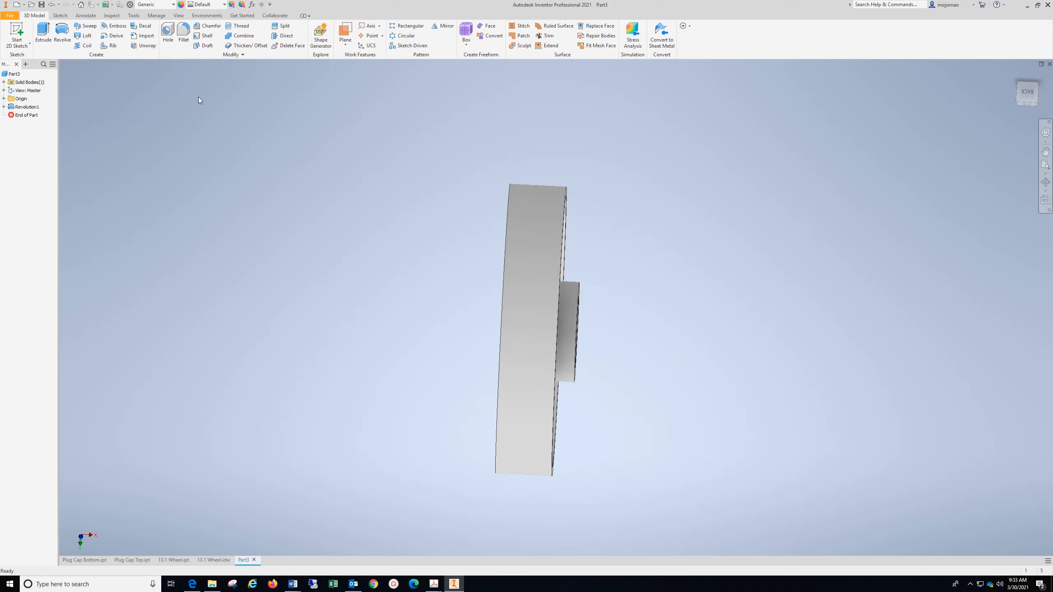
left_click(443, 29)
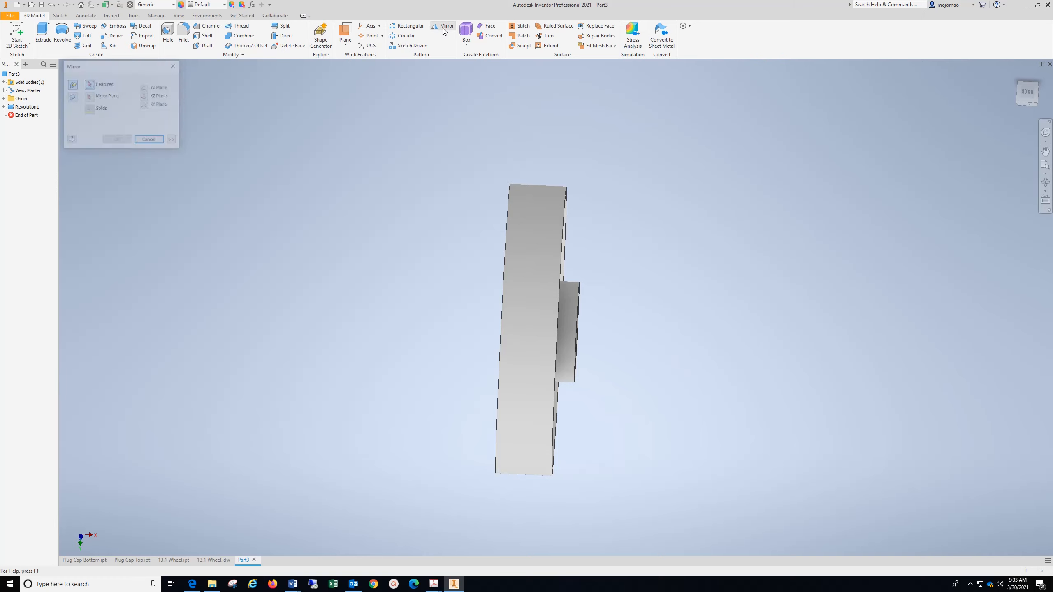
left_click(557, 259)
middle_click_drag(1003, 121, 791, 200, "shift")
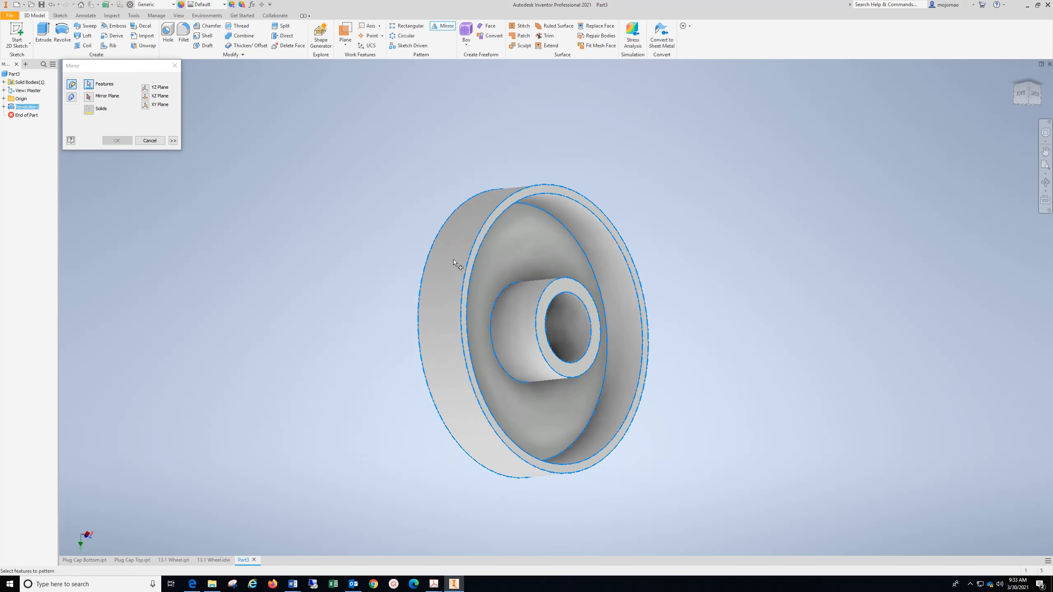
middle_click_drag(485, 443, 222, 94, "shift")
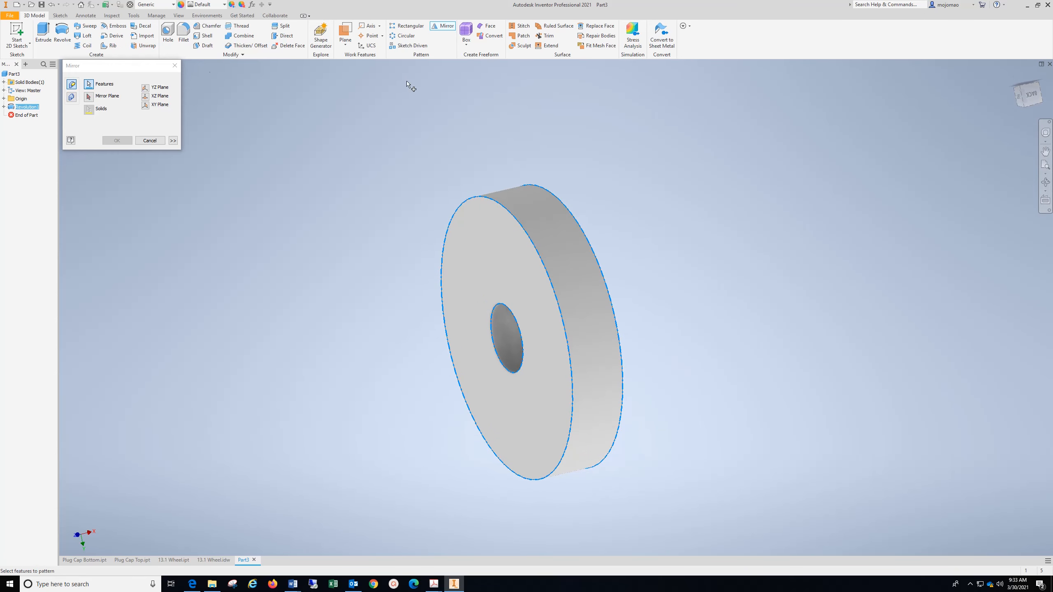
left_click(90, 97)
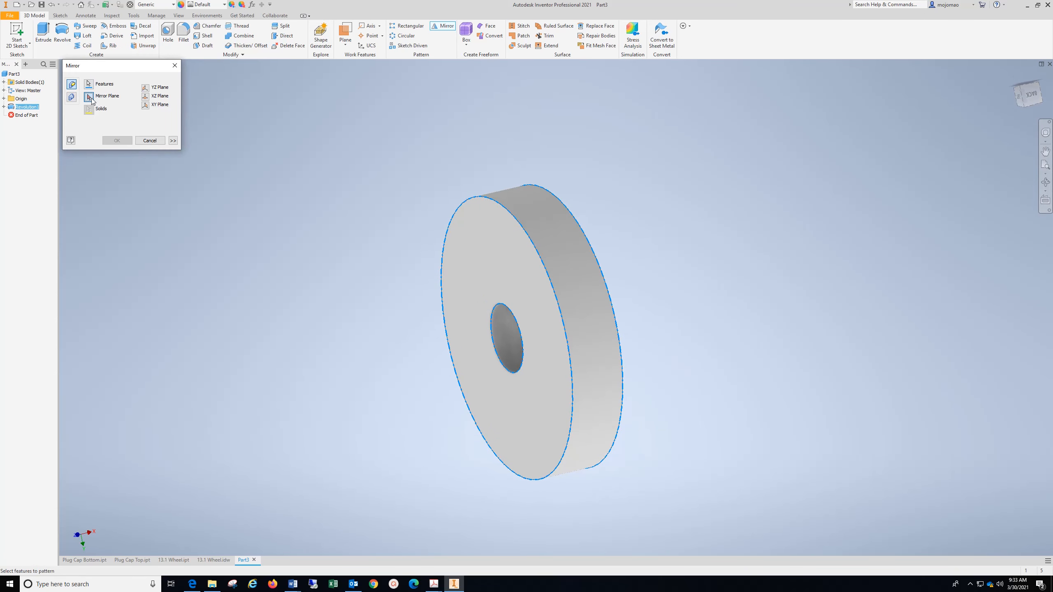
left_click(488, 247)
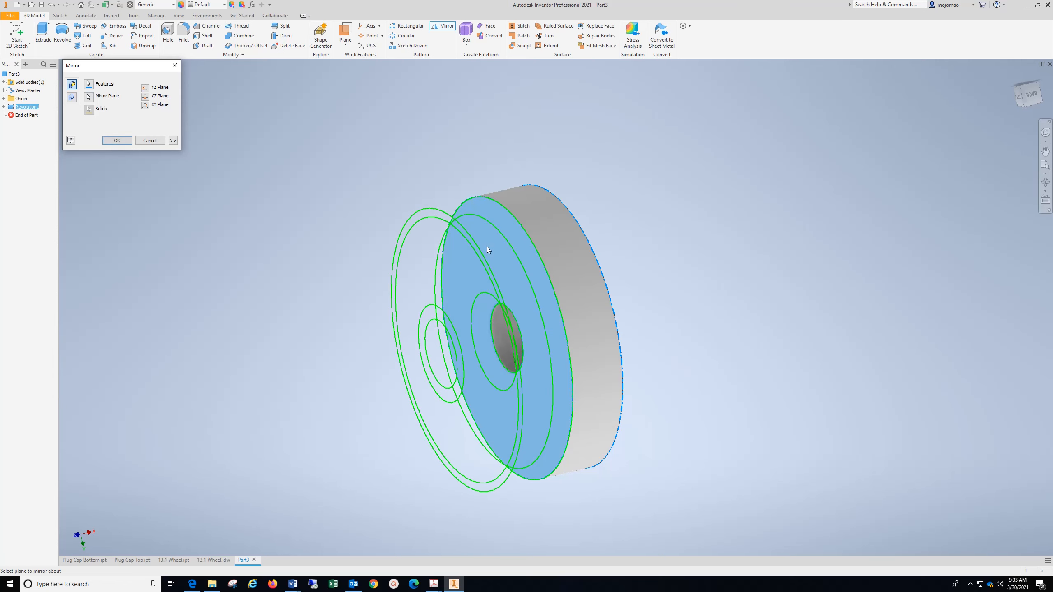
left_click(116, 140)
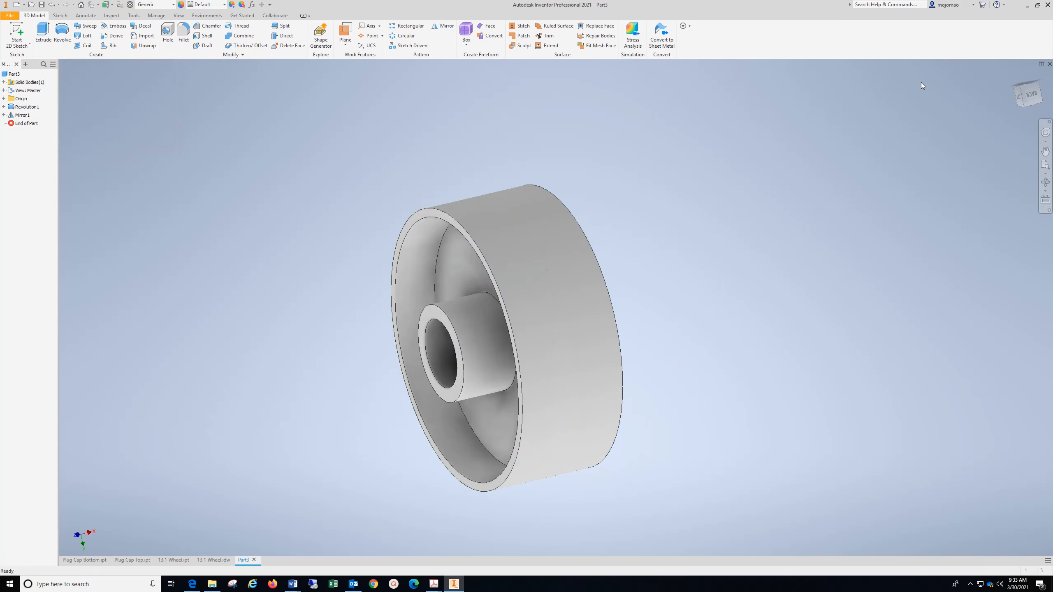
mouse_move(995, 124)
middle_mouse_down("shift")
mouse_move(865, 171)
mouse_move(898, 151)
mouse_move(984, 140)
mouse_move(922, 180)
middle_mouse_up("shift")
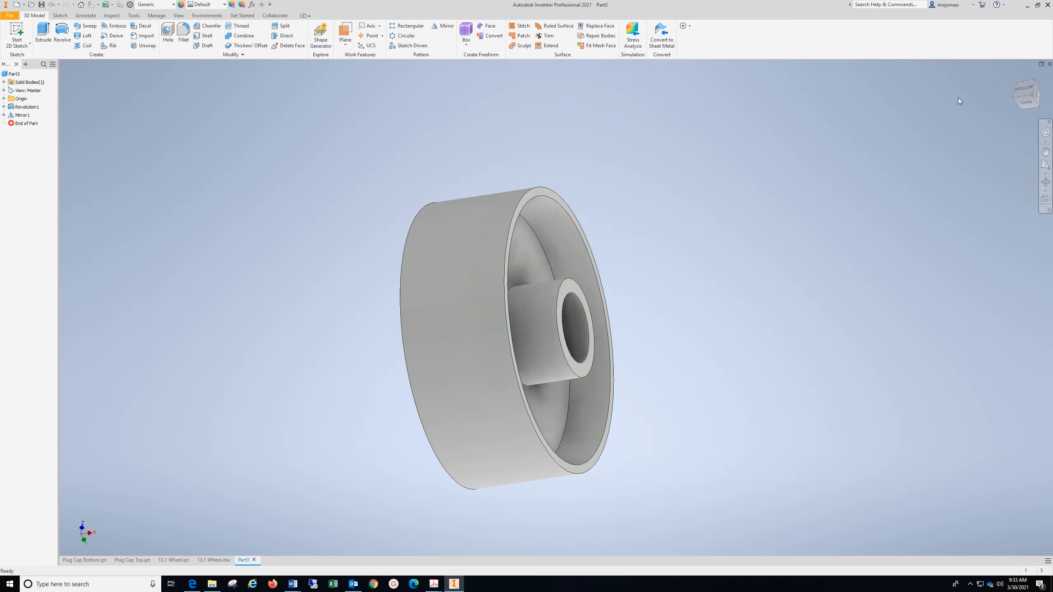
mouse_move(1019, 99)
left_mouse_down()
mouse_move(97, 92)
mouse_move(172, 69)
left_mouse_up()
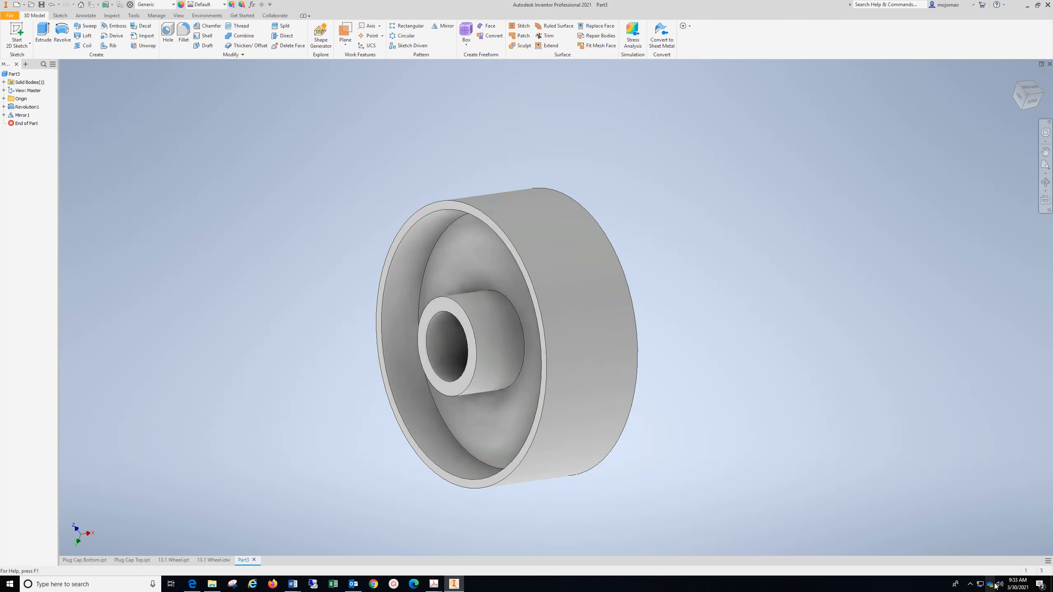
left_click(971, 584)
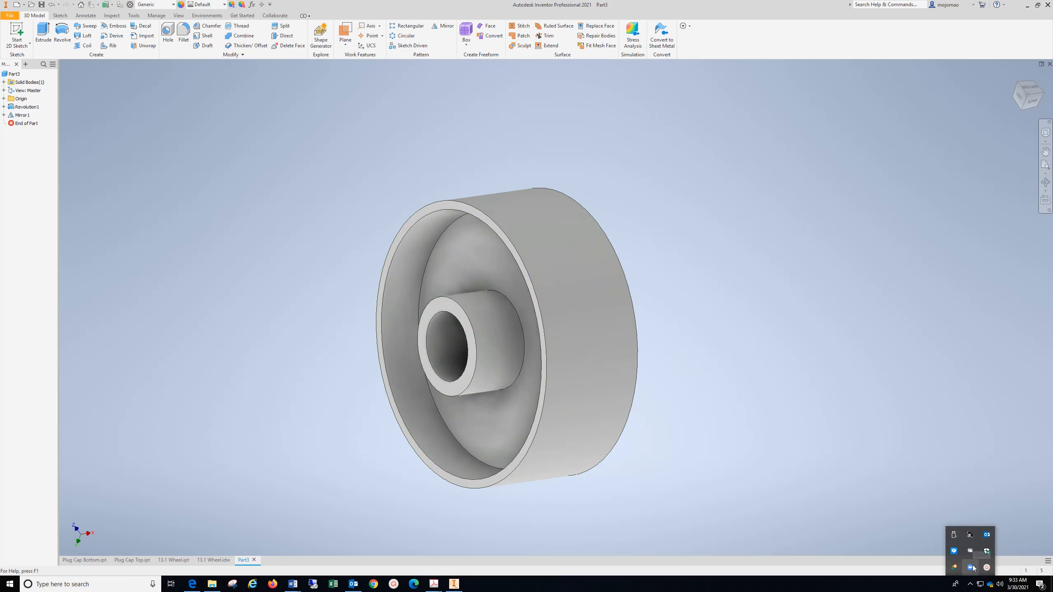
left_click(987, 568)
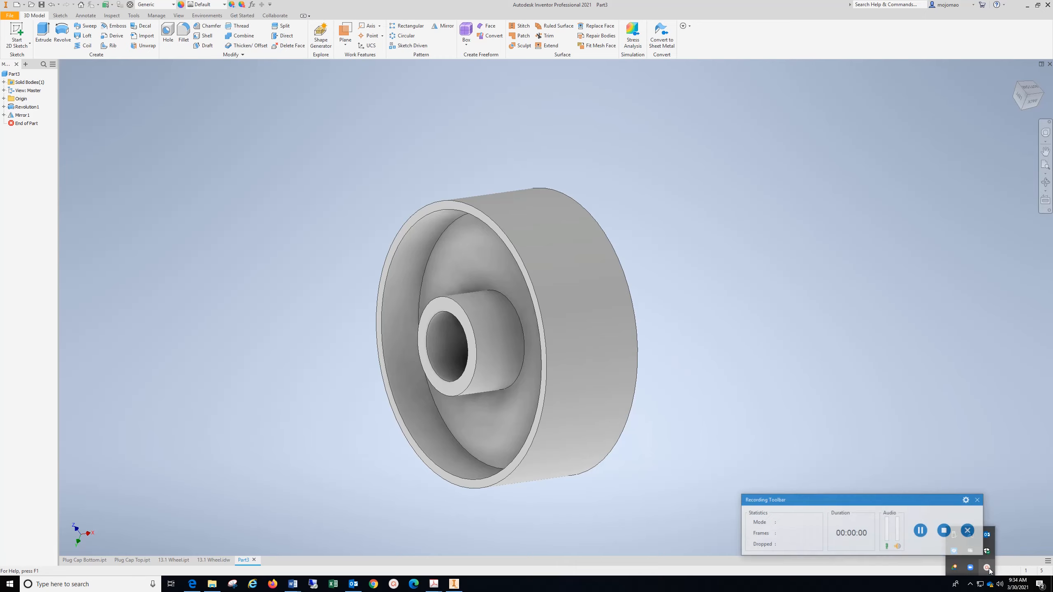